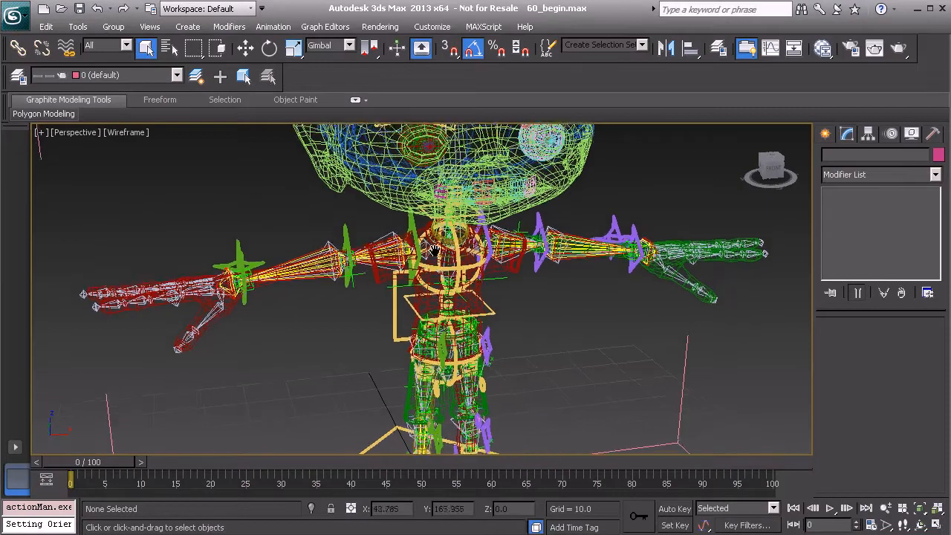
# Hide the Model layer in the Layer Manager so that only the rig is shown, and close the manager.
pyautogui.click(18, 75)
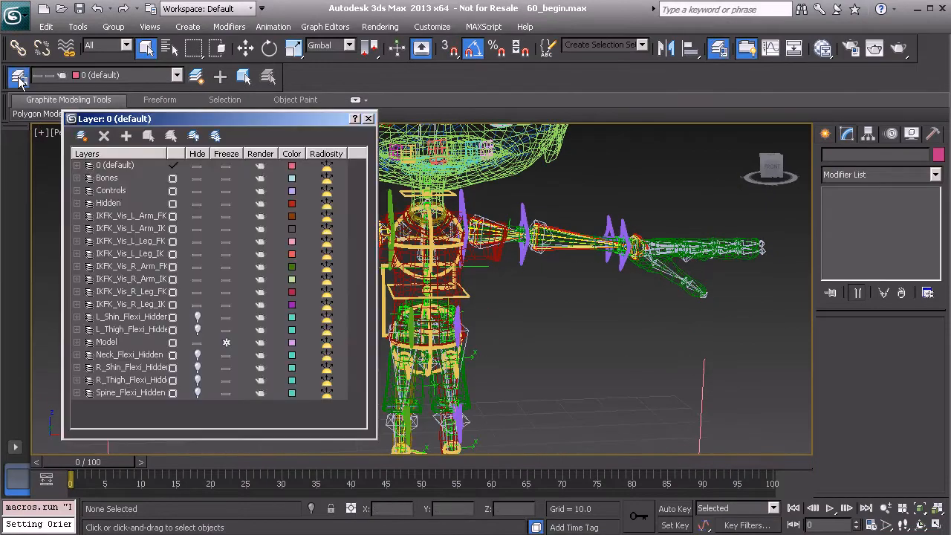
pyautogui.click(196, 344)
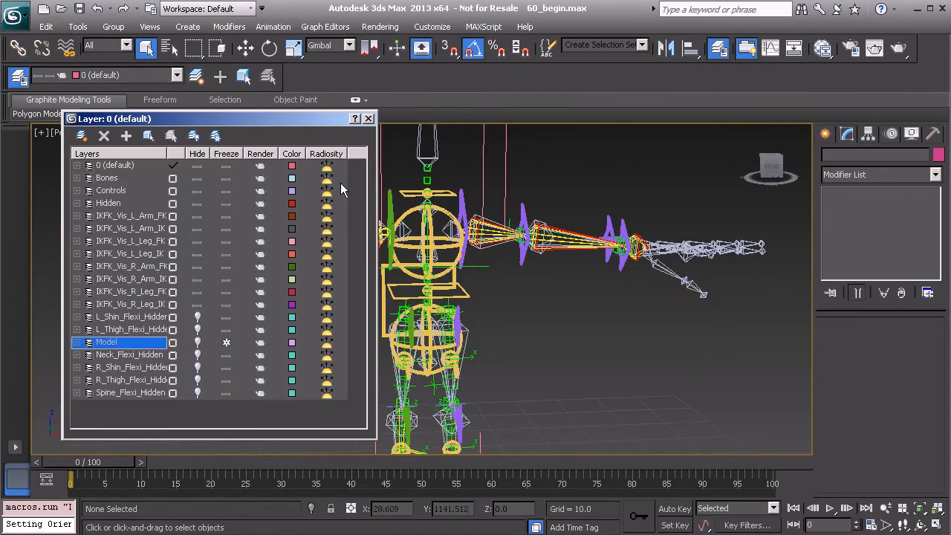
pyautogui.click(368, 119)
# Set the Euler rotation axis order of the left shoulder FK control Anim_L_Shoulder_FK01 to XZY.
pyautogui.moveTo(444, 261); pyautogui.dragTo(402, 299, button='middle')
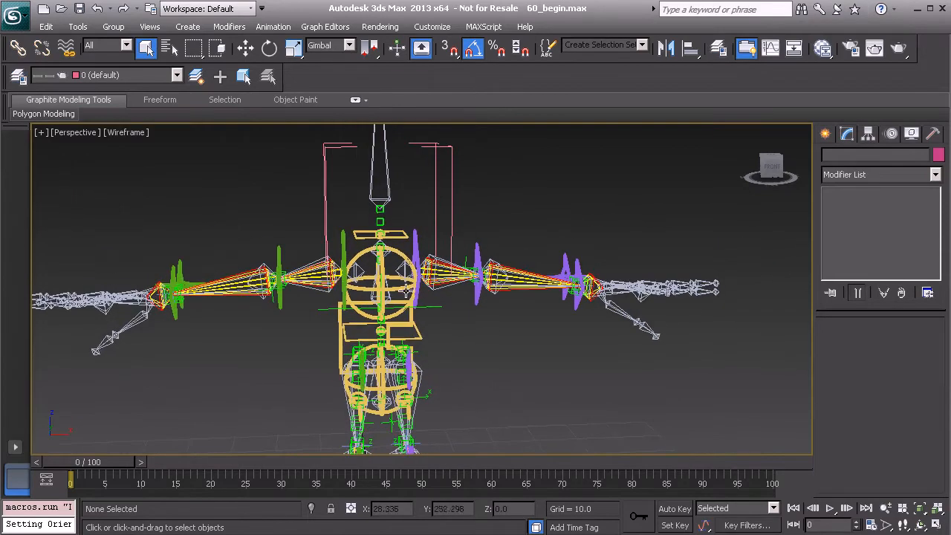
pyautogui.click(415, 239)
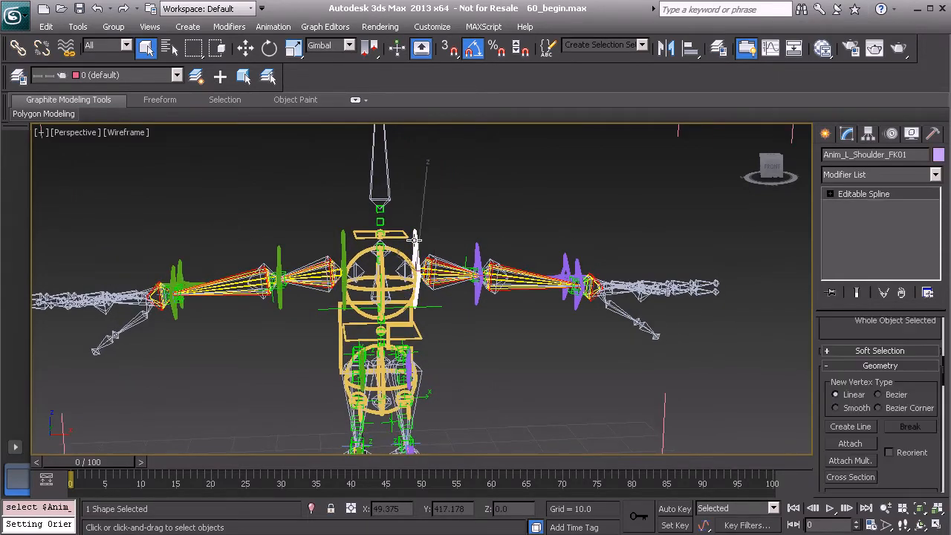
pyautogui.click(478, 253)
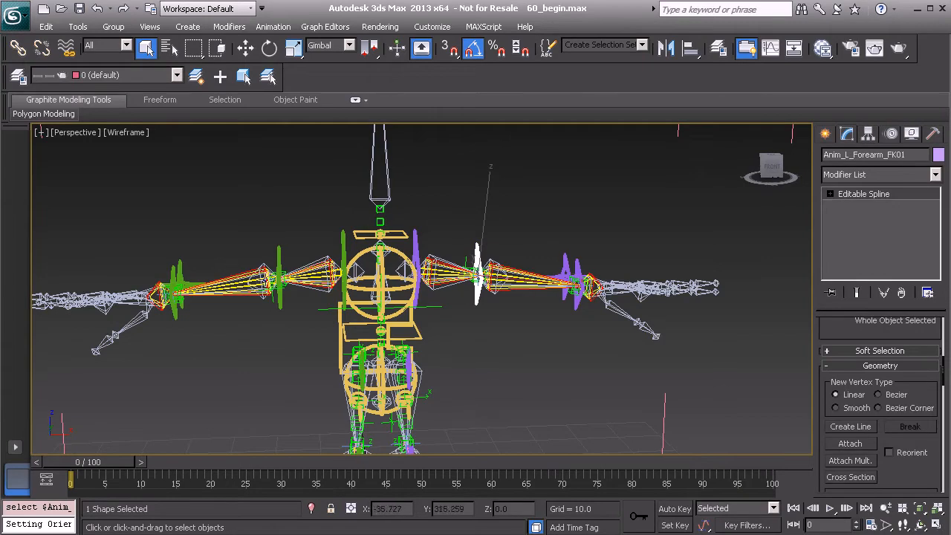
pyautogui.click(417, 244)
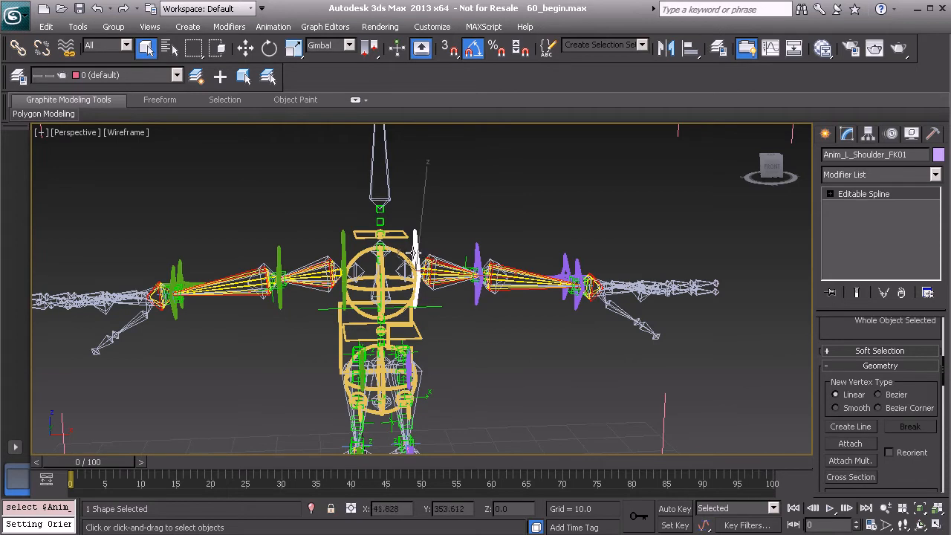
pyautogui.moveTo(468, 257); pyautogui.dragTo(483, 253, button='middle')
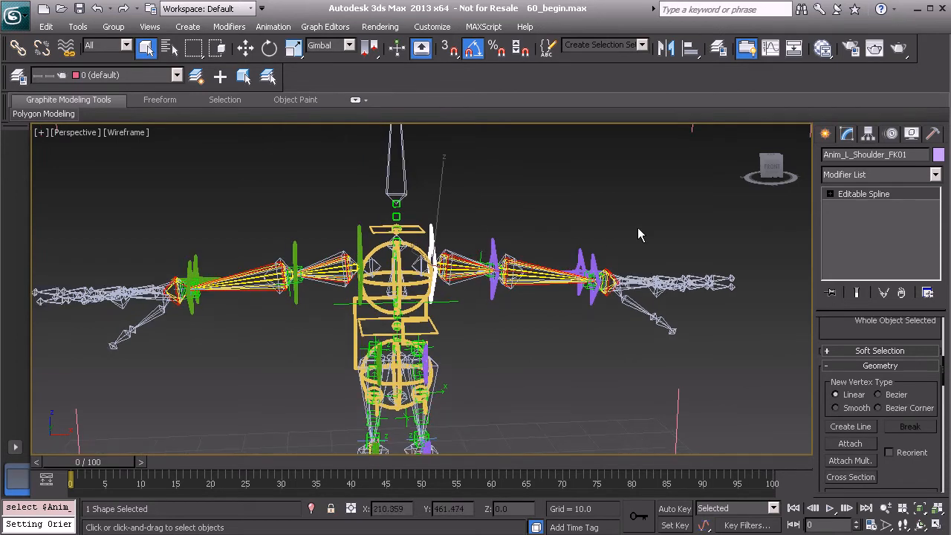
pyautogui.click(891, 134)
pyautogui.moveTo(823, 401); pyautogui.dragTo(821, 2)
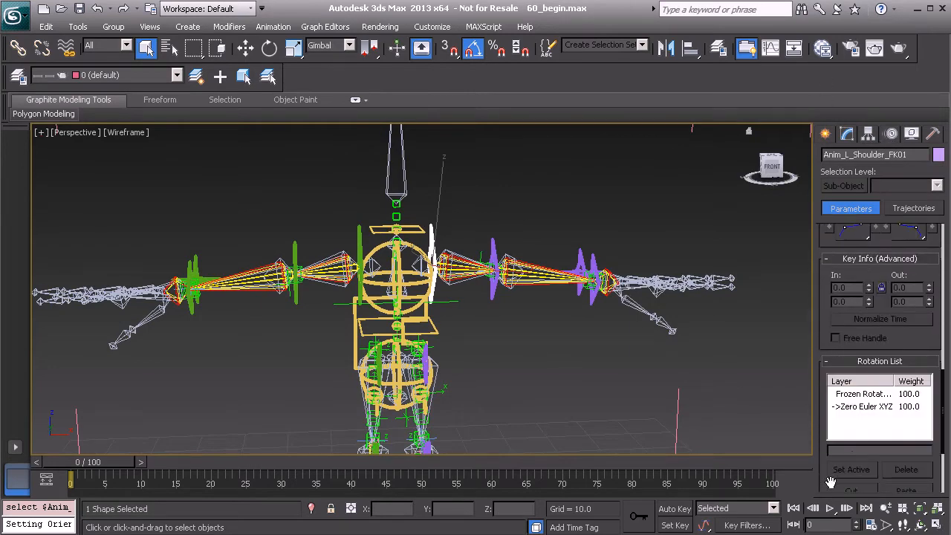
pyautogui.moveTo(827, 475); pyautogui.dragTo(835, 223)
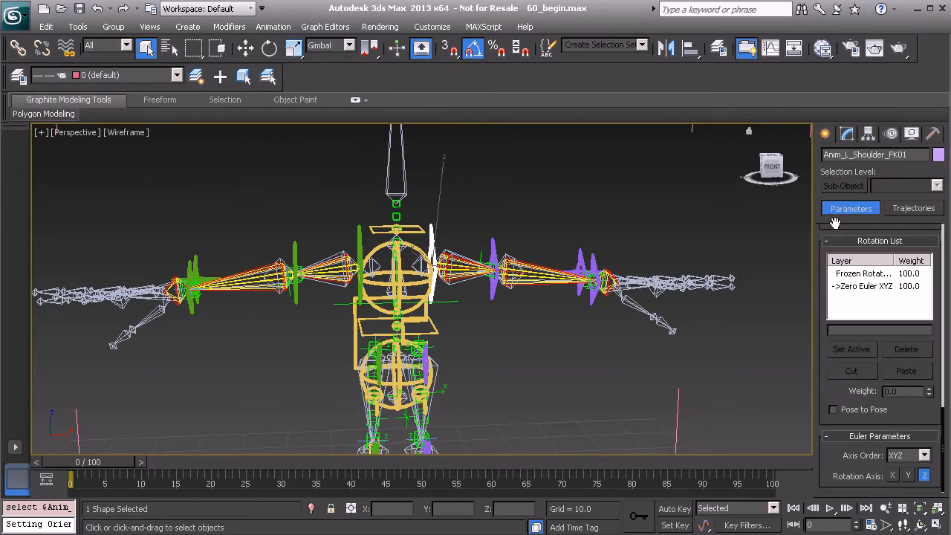
pyautogui.click(906, 455)
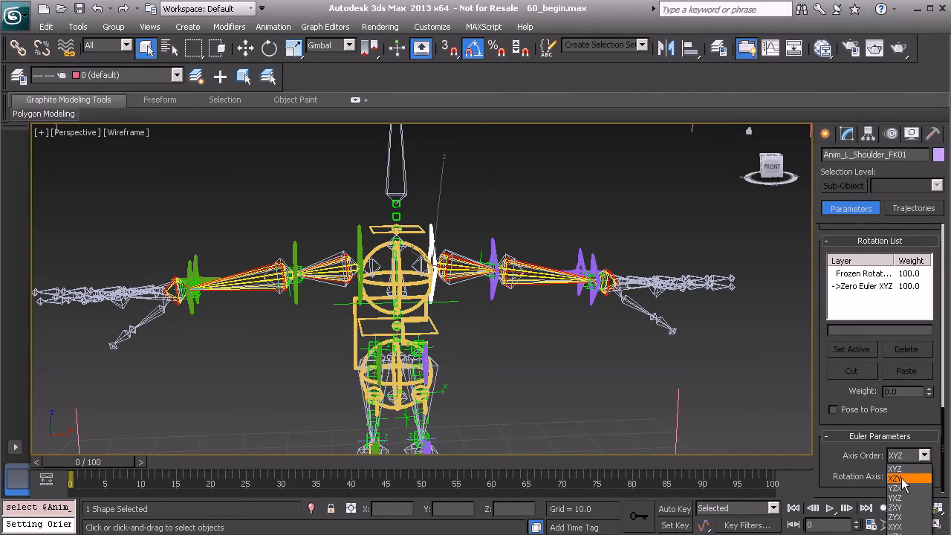
pyautogui.click(899, 479)
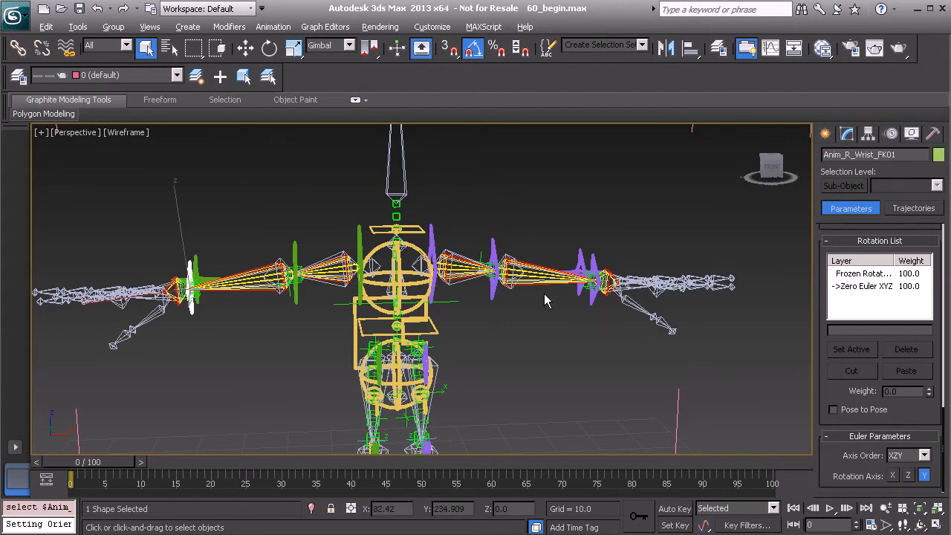
# Select the Anim_COG01 control and turn off its L_Arm_IK custom attribute.
pyautogui.keyDown('alt'); pyautogui.moveTo(455, 272); pyautogui.dragTo(461, 339, button='middle'); pyautogui.keyUp('alt')
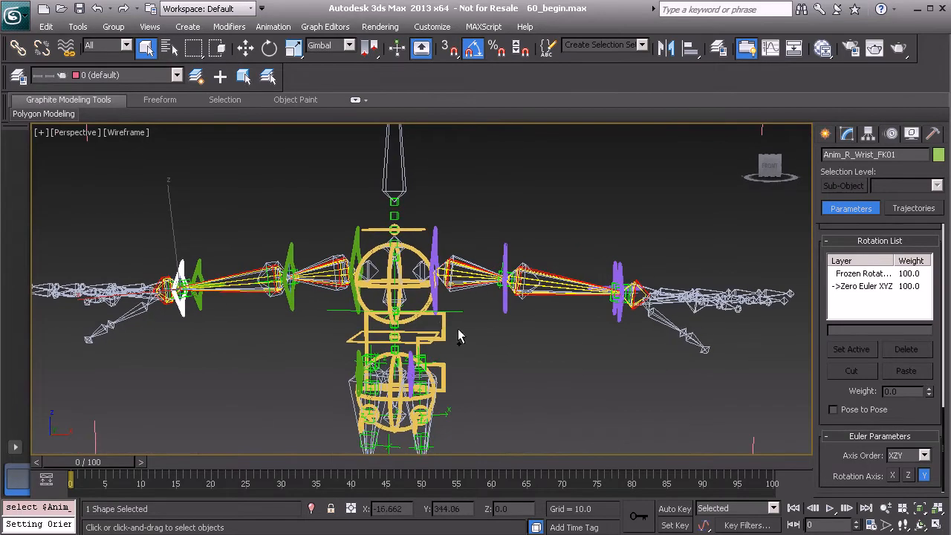
pyautogui.click(442, 324)
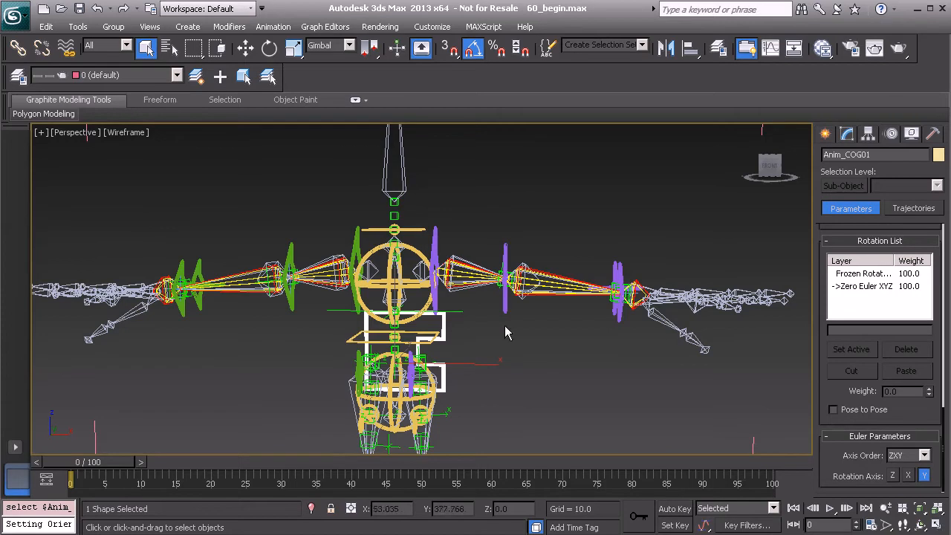
pyautogui.click(846, 134)
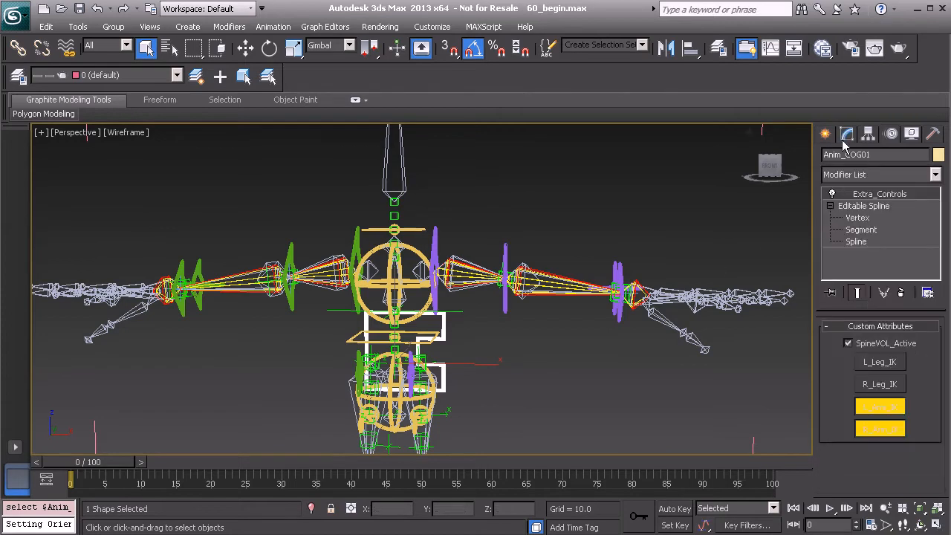
pyautogui.click(872, 405)
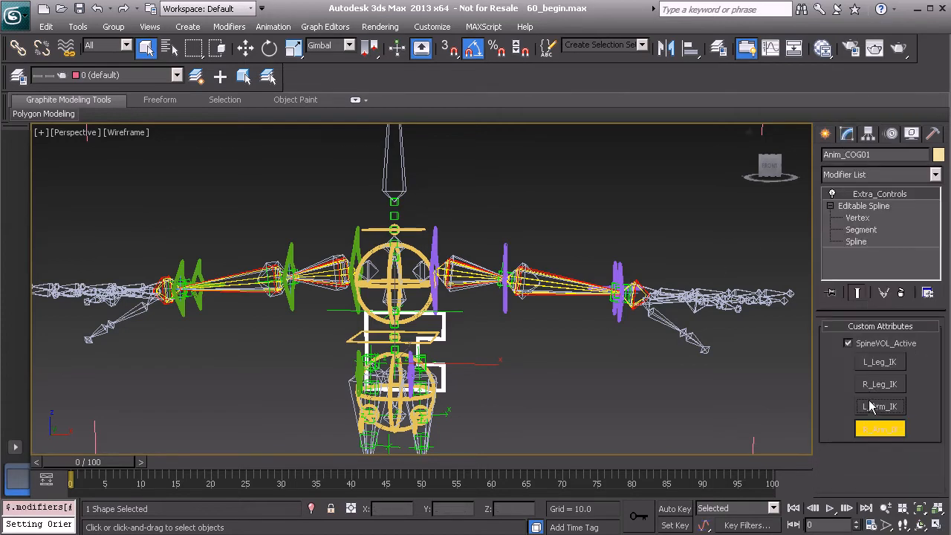
# Turn off angle snap, rotate the left shoulder FK control down about 89 degrees on Y, and undo a further test rotation.
pyautogui.keyDown('alt'); pyautogui.moveTo(413, 220); pyautogui.dragTo(406, 213, button='middle'); pyautogui.keyUp('alt')
pyautogui.keyDown('alt'); pyautogui.moveTo(440, 260); pyautogui.dragTo(437, 257, button='middle'); pyautogui.keyUp('alt')
pyautogui.scroll(3, 438, 223)
pyautogui.click(439, 223)
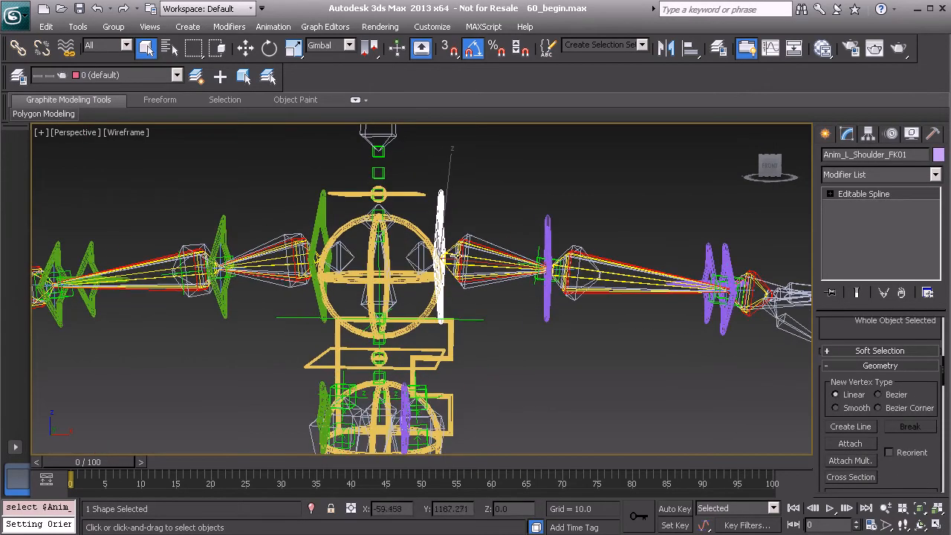
pyautogui.press('e')
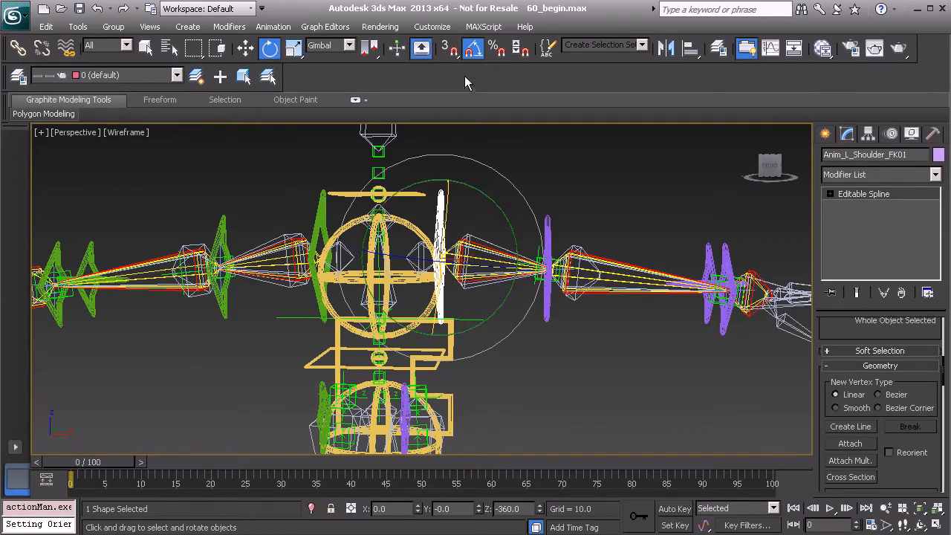
pyautogui.press('a')
pyautogui.moveTo(476, 206); pyautogui.dragTo(468, 211, button='middle')
pyautogui.scroll(3, 470, 256)
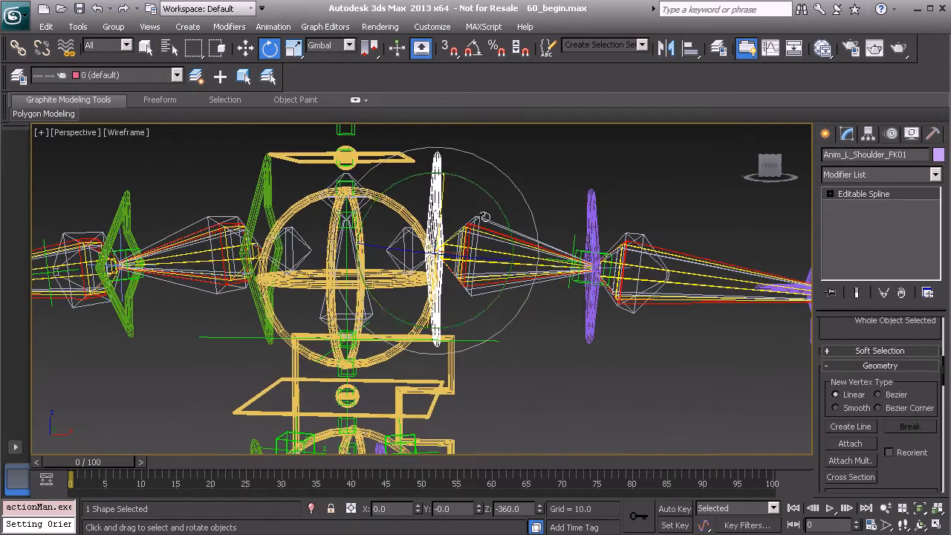
pyautogui.moveTo(488, 191); pyautogui.dragTo(502, 356)
pyautogui.moveTo(456, 254); pyautogui.dragTo(420, 254)
pyautogui.hotkey('ctrl', 'z')
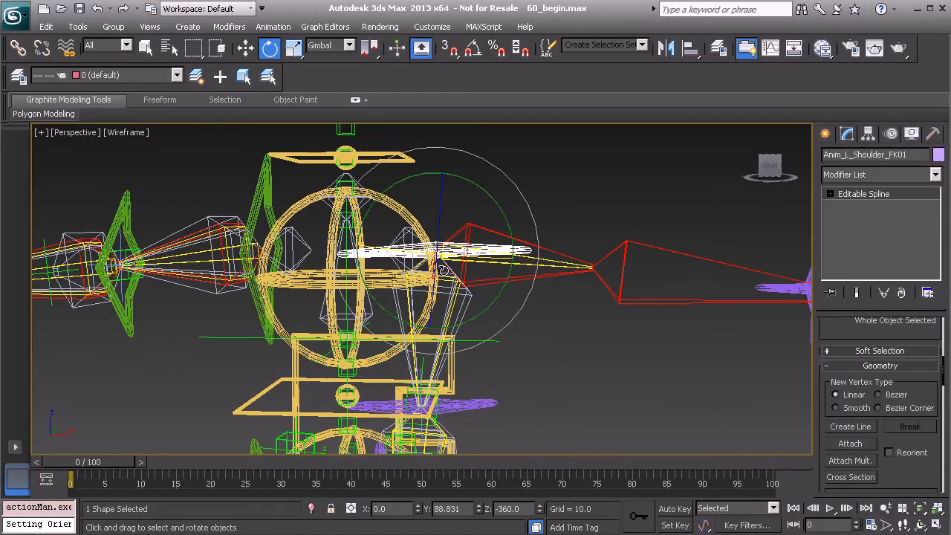
# Set the orientation constraint's transform rule on the BnDrv_L_Shoulder_MAIN01 bone to Local --> Local.
pyautogui.scroll(5, 471, 251)
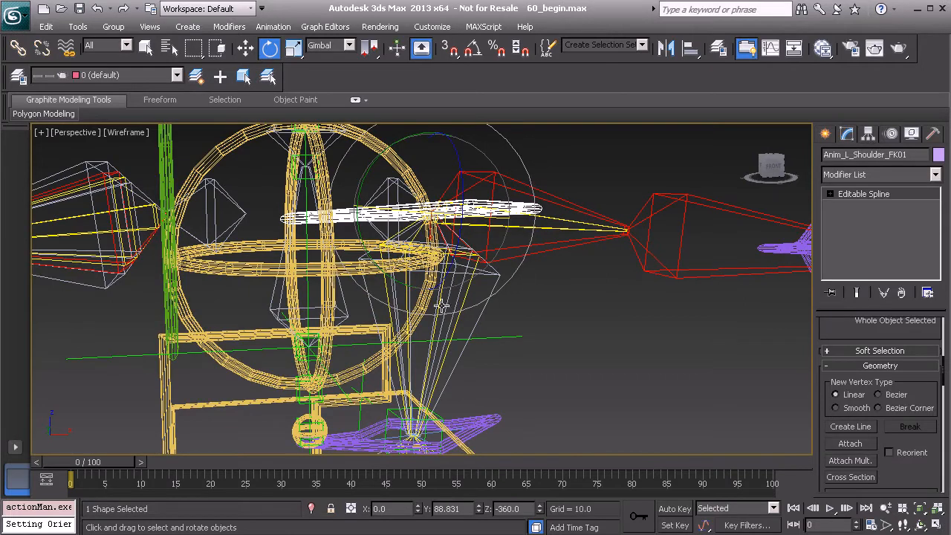
pyautogui.scroll(6, 457, 297)
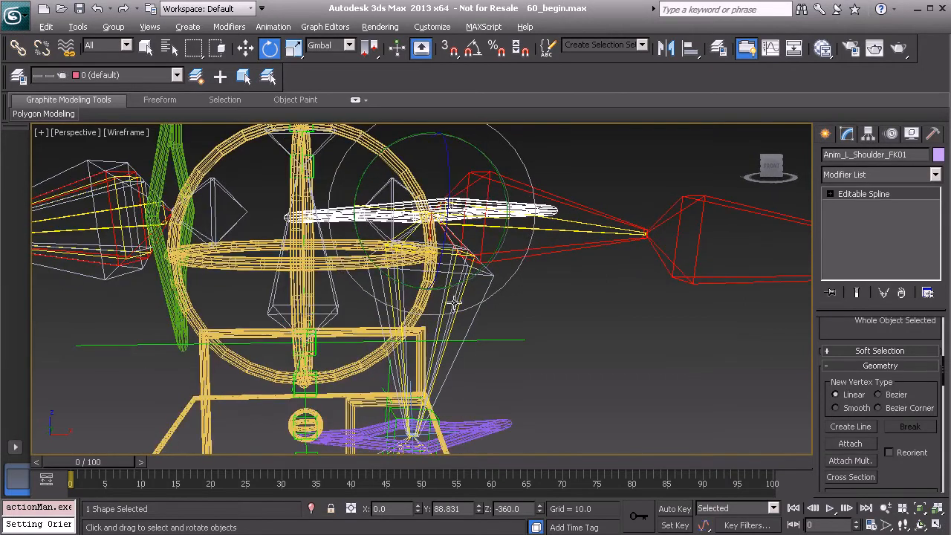
pyautogui.keyDown('alt'); pyautogui.moveTo(451, 295); pyautogui.dragTo(465, 292, button='middle'); pyautogui.keyUp('alt')
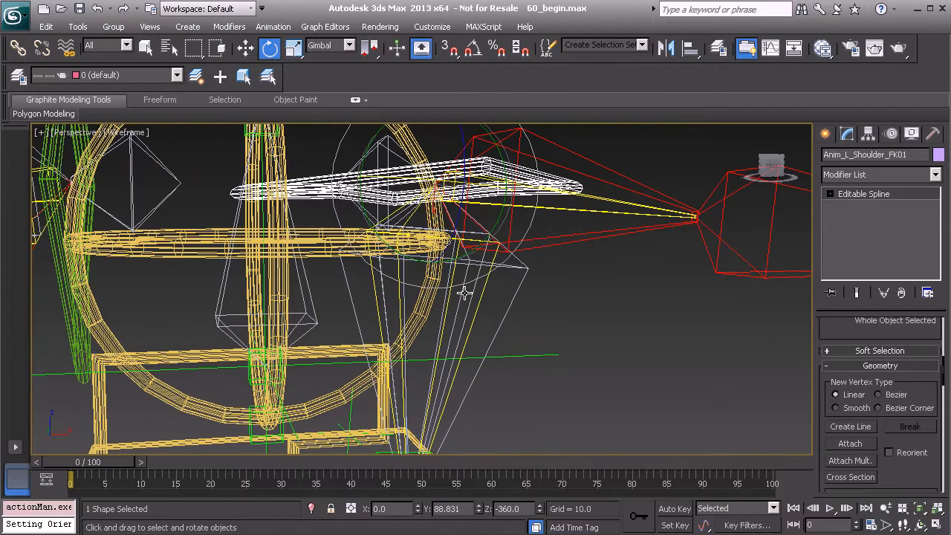
pyautogui.click(470, 292)
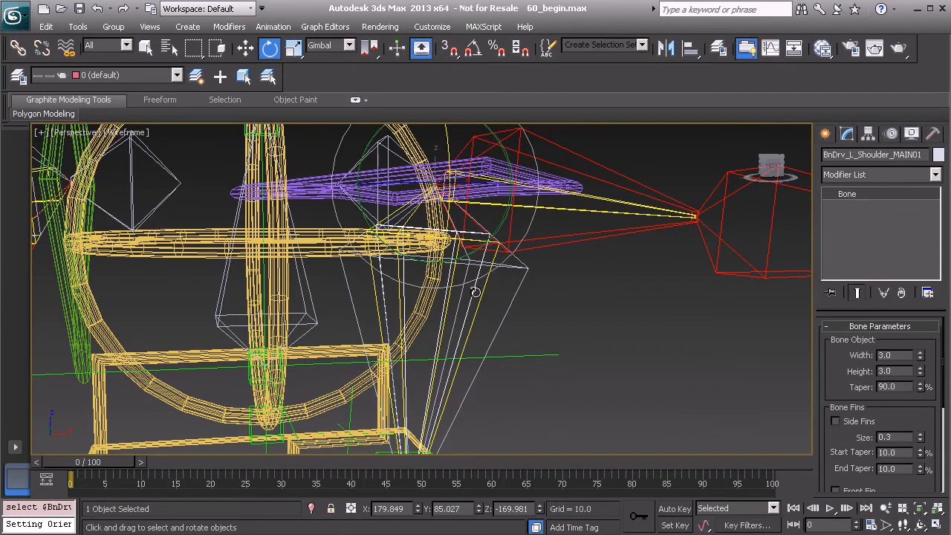
pyautogui.moveTo(459, 239); pyautogui.dragTo(429, 273, button='middle')
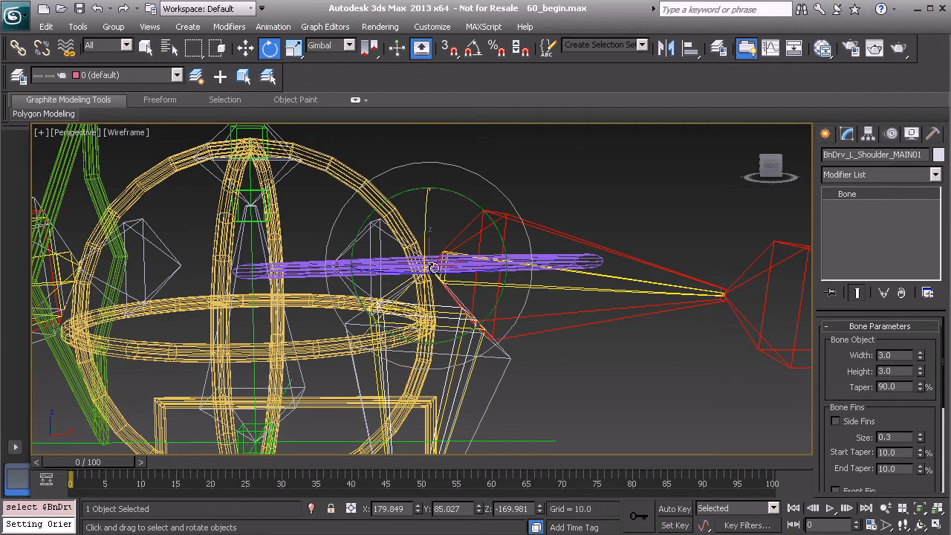
pyautogui.click(892, 135)
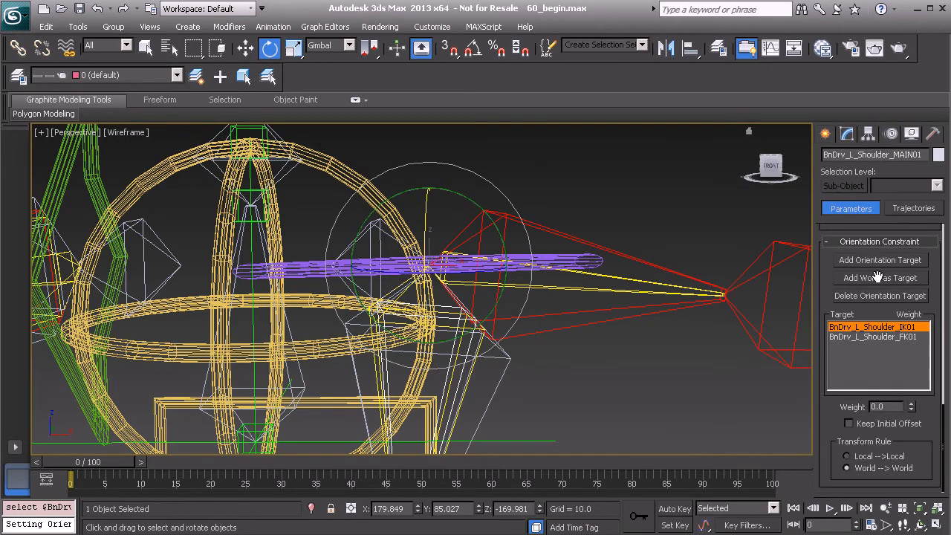
pyautogui.click(847, 455)
# Reset the left shoulder FK control's rotation to zero, returning the arm to its rest pose.
pyautogui.click(547, 260)
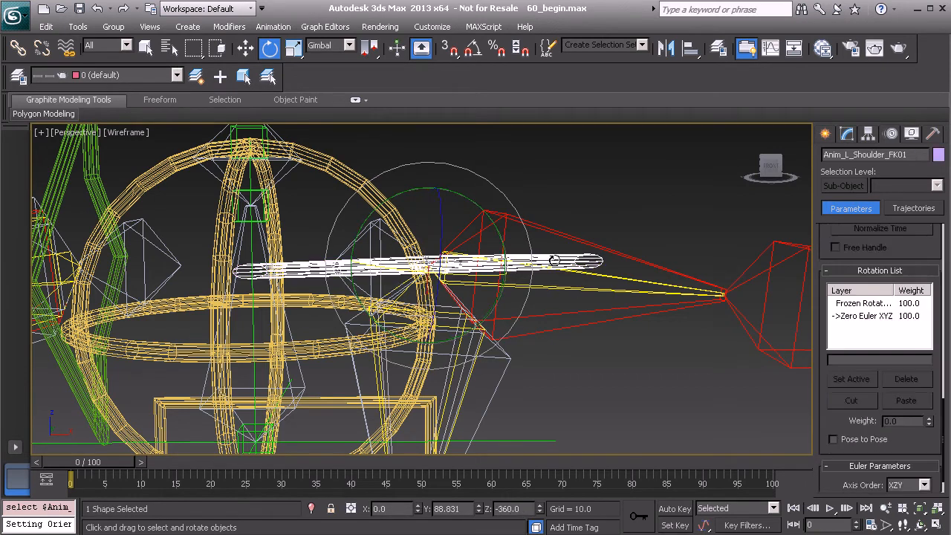
pyautogui.rightClick(571, 190)
pyautogui.click(524, 157)
pyautogui.moveTo(575, 257); pyautogui.dragTo(482, 264, button='middle')
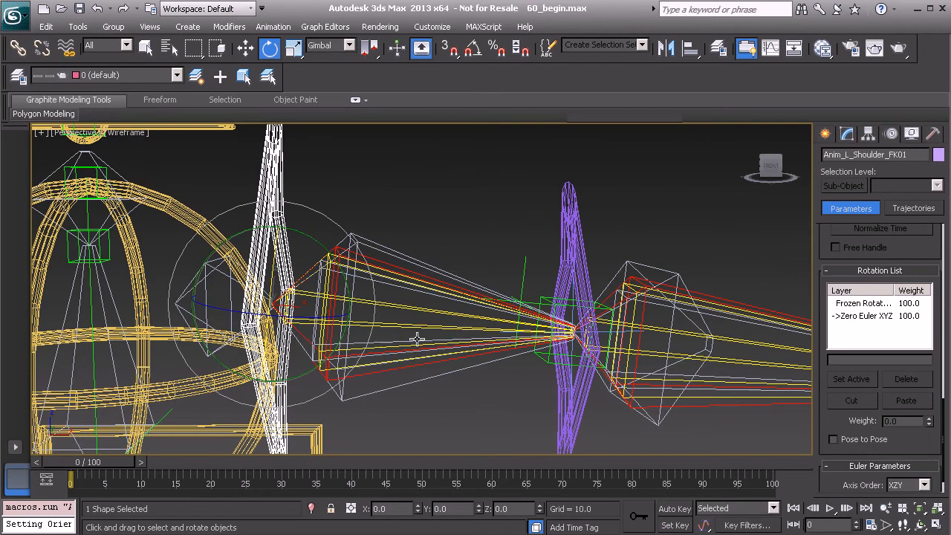
# Examine the left shoulder's twist point helper, IK driver bone and FK control by selecting each of them.
pyautogui.click(540, 297)
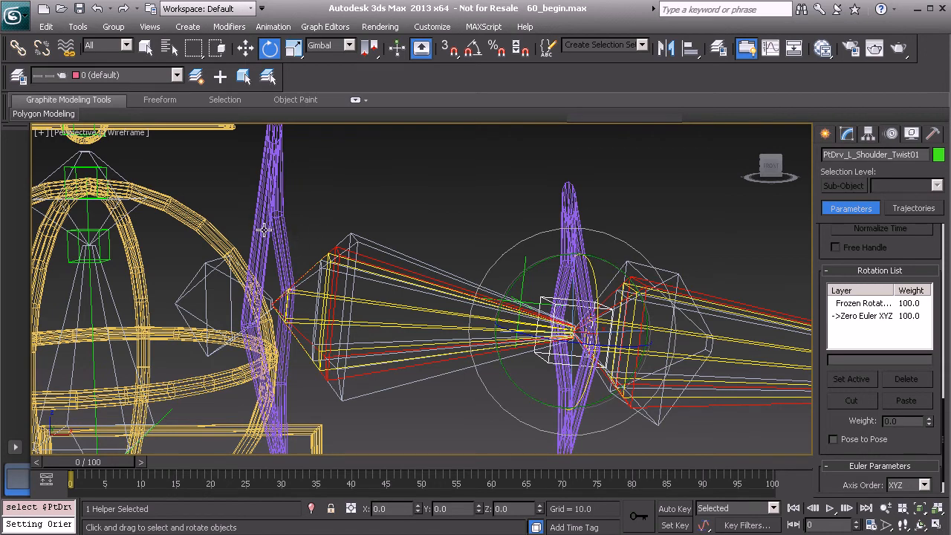
pyautogui.click(367, 260)
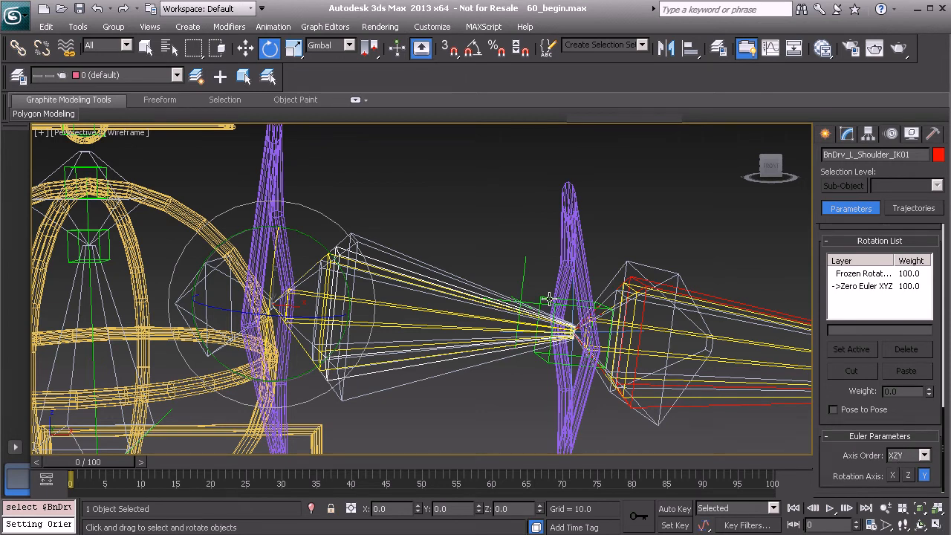
pyautogui.click(266, 175)
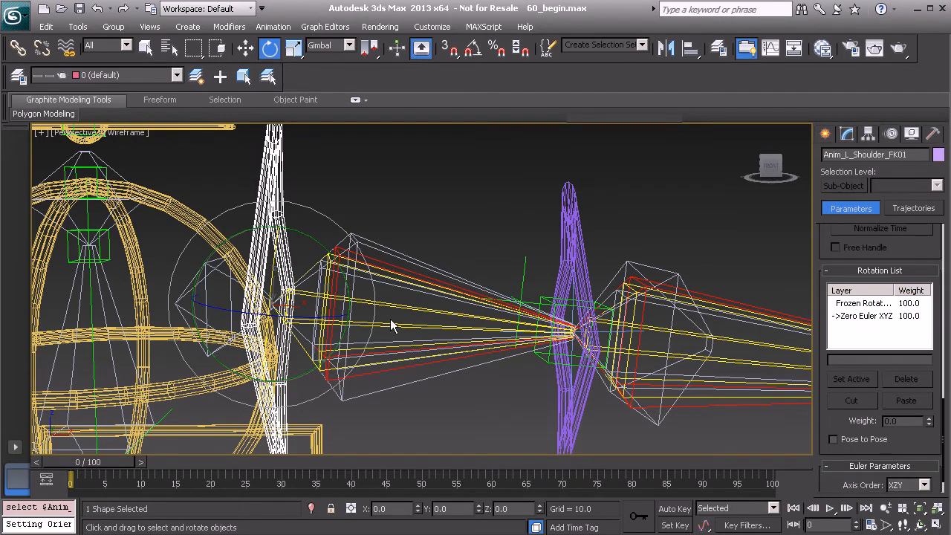
pyautogui.click(387, 261)
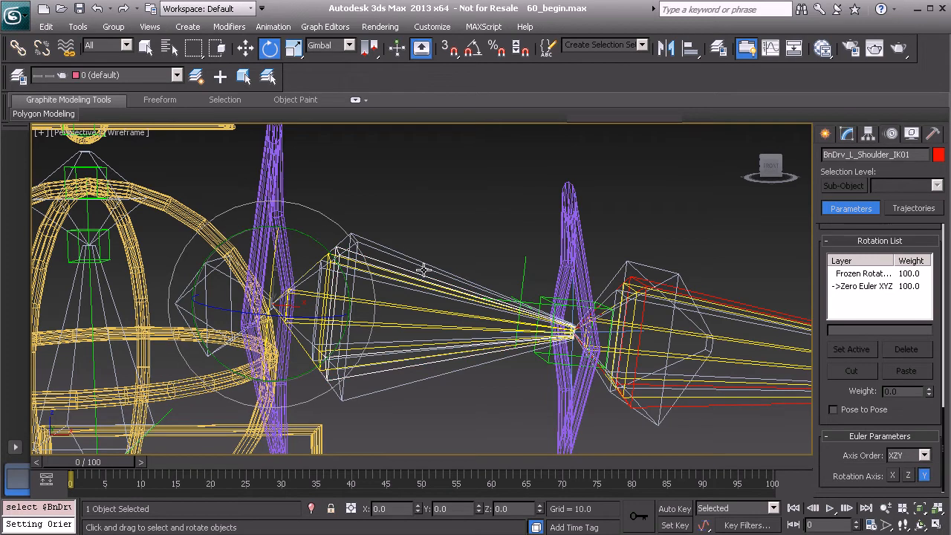
# Create an ExposeTm helper in the empty space below the left upper arm.
pyautogui.click(825, 135)
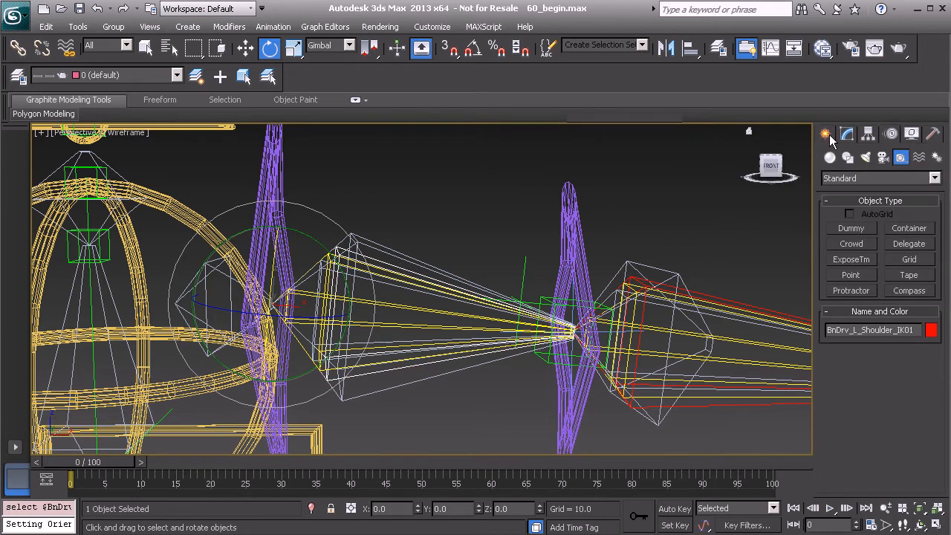
pyautogui.click(852, 260)
pyautogui.moveTo(396, 266); pyautogui.dragTo(406, 299, button='middle')
pyautogui.click(425, 386)
pyautogui.press('e')
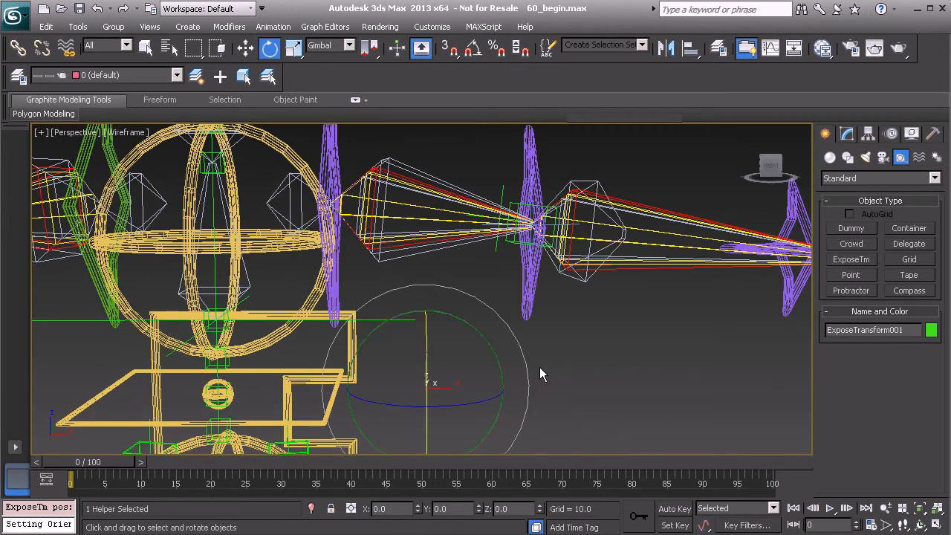
# Align the ExposeTm helper to the Bone_L_Shoulder_Twist01 bone, matching pivot points in X, Y, Z position and all orientation axes.
pyautogui.keyDown('alt'); pyautogui.moveTo(463, 376); pyautogui.dragTo(508, 358, button='middle'); pyautogui.keyUp('alt')
pyautogui.hotkey('alt', 'a')
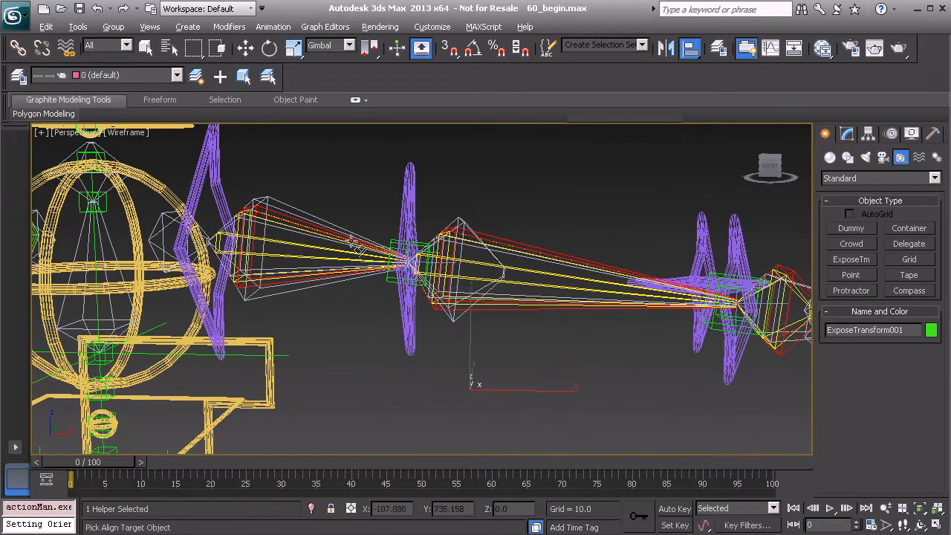
pyautogui.click(267, 206)
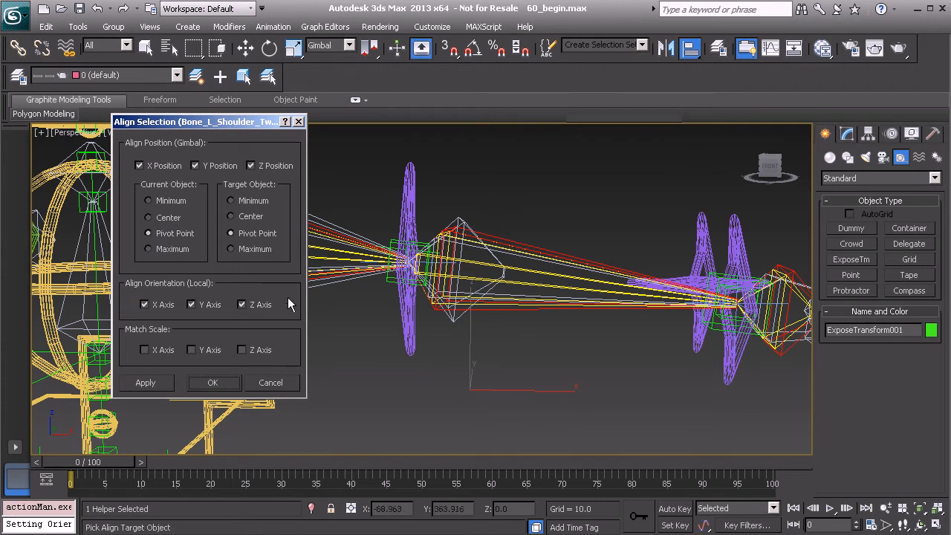
pyautogui.click(212, 379)
# Copy the name of the left shoulder twist bone, Bone_L_Shoulder_Twist01.
pyautogui.press('w')
pyautogui.moveTo(318, 279); pyautogui.dragTo(411, 315, button='middle')
pyautogui.scroll(1, 412, 315)
pyautogui.scroll(2, 394, 282)
pyautogui.click(416, 250)
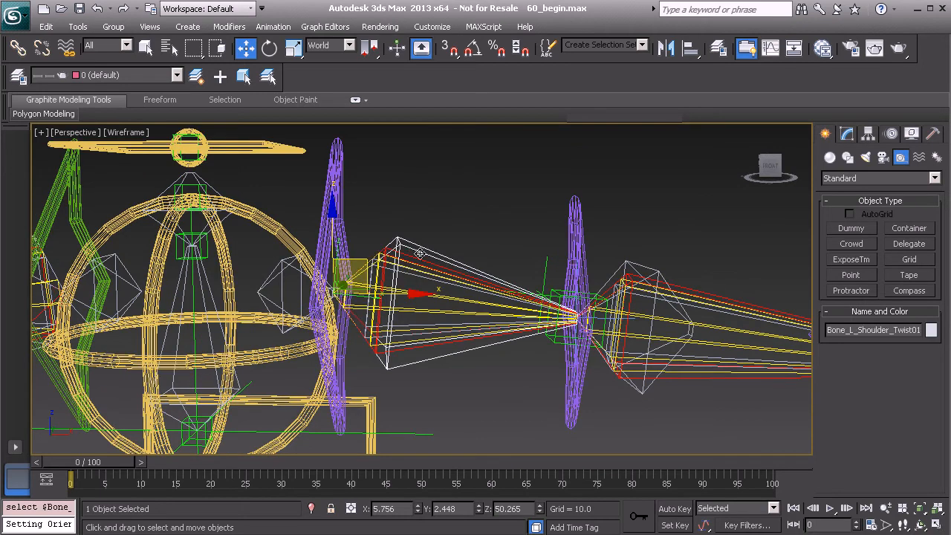
pyautogui.doubleClick(863, 330)
pyautogui.hotkey('ctrl', 'c')
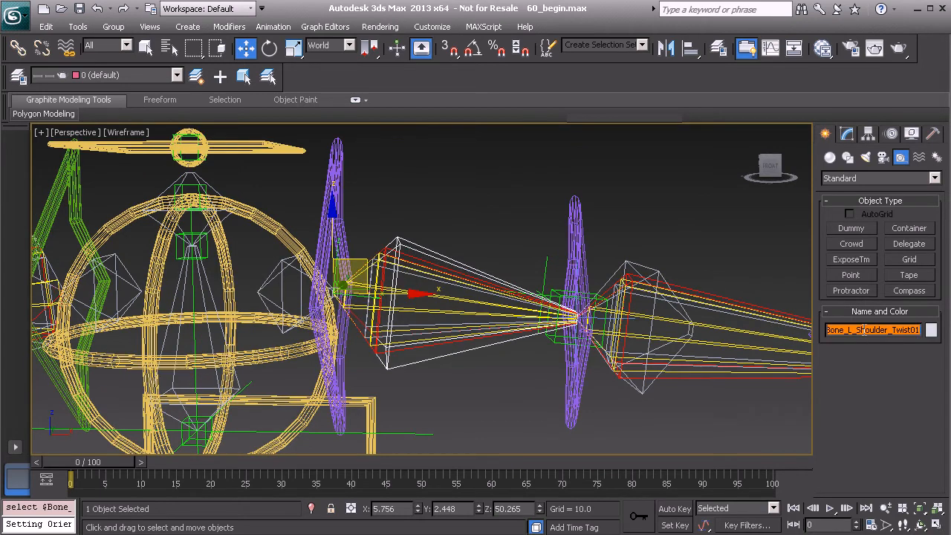
# Rename the aligned ExposeTm helper to Expose_L_Shoulder_Twist_IK01, reusing the copied bone name.
pyautogui.click(337, 247)
pyautogui.doubleClick(849, 330)
pyautogui.hotkey('ctrl', 'v')
pyautogui.doubleClick(835, 330)
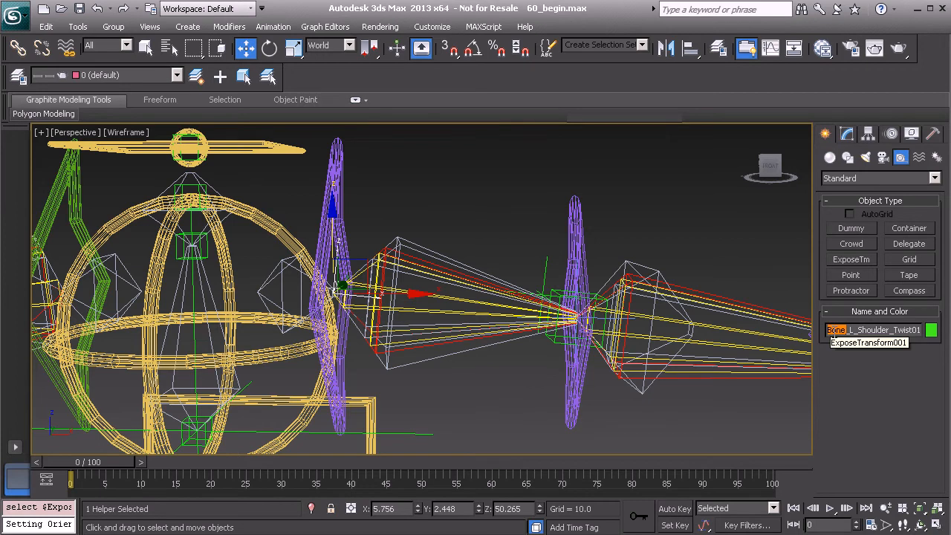
pyautogui.write('Expose')
pyautogui.moveTo(878, 330); pyautogui.dragTo(923, 330)
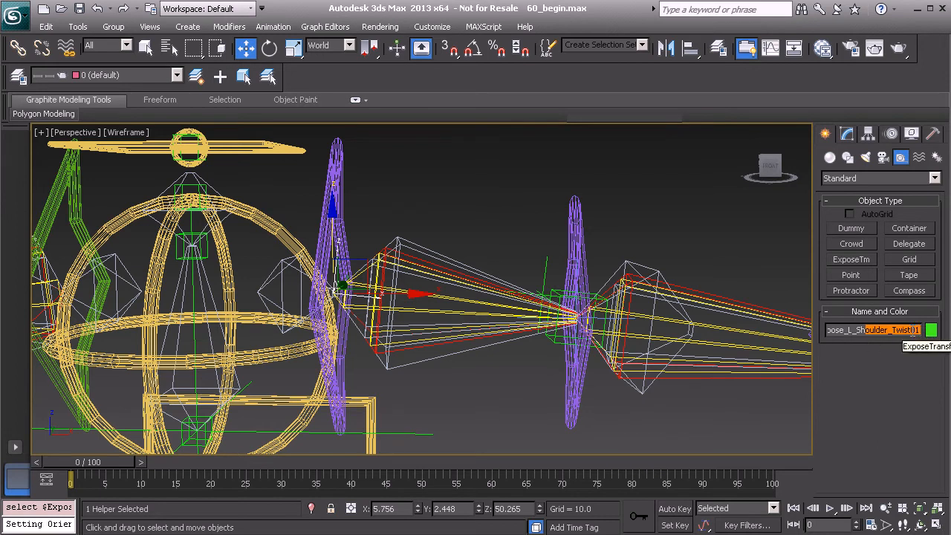
pyautogui.click(913, 330)
pyautogui.write('_IK')
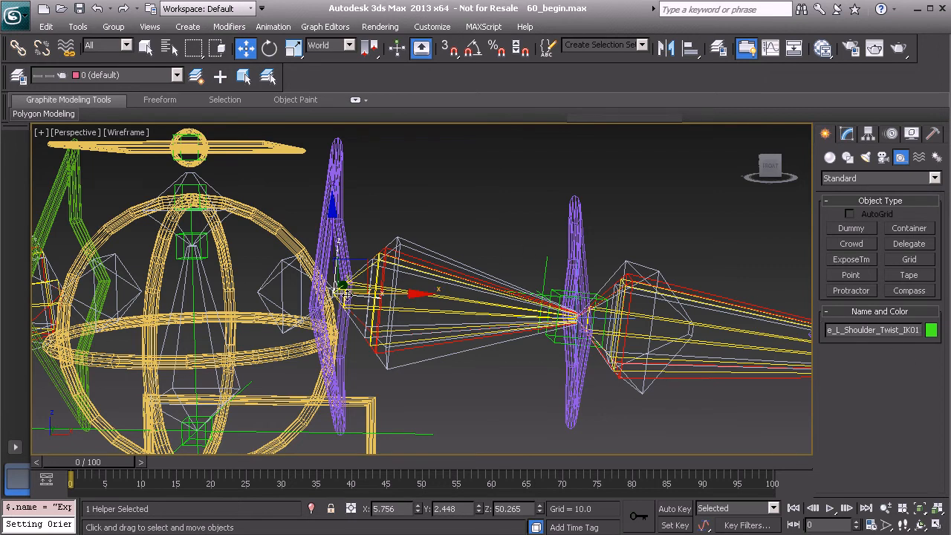
# Open the layer manager, highlight the Hidden layer and close the manager.
pyautogui.click(18, 76)
pyautogui.click(124, 204)
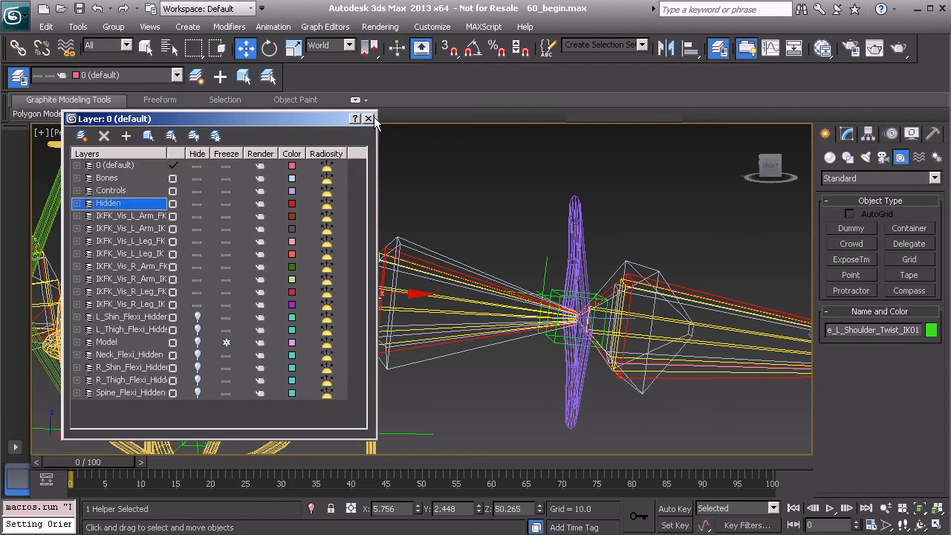
pyautogui.click(369, 120)
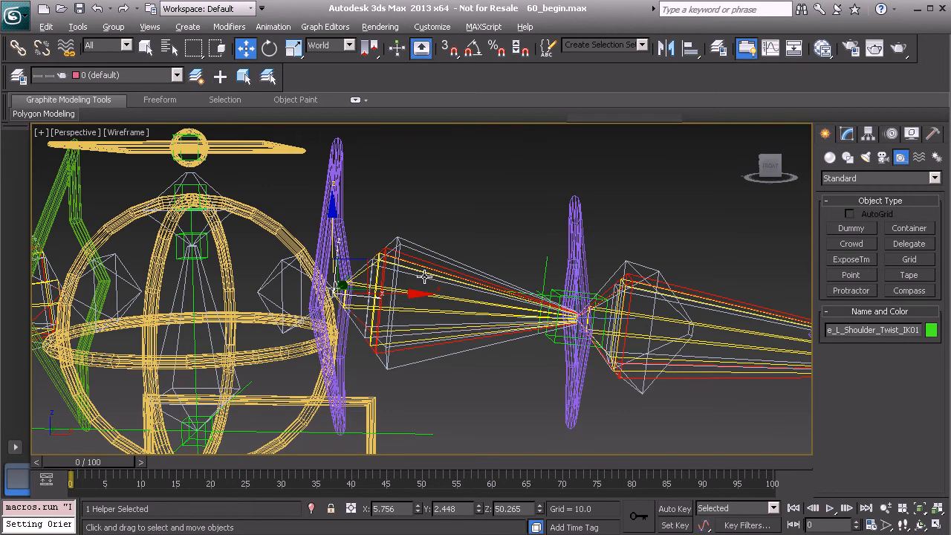
# Assign a Float Expression controller to the Zero Euler XYZ X Rotation track of the PtDrv_L_Shoulder_Twist01 point helper.
pyautogui.moveTo(425, 279); pyautogui.dragTo(372, 263, button='middle')
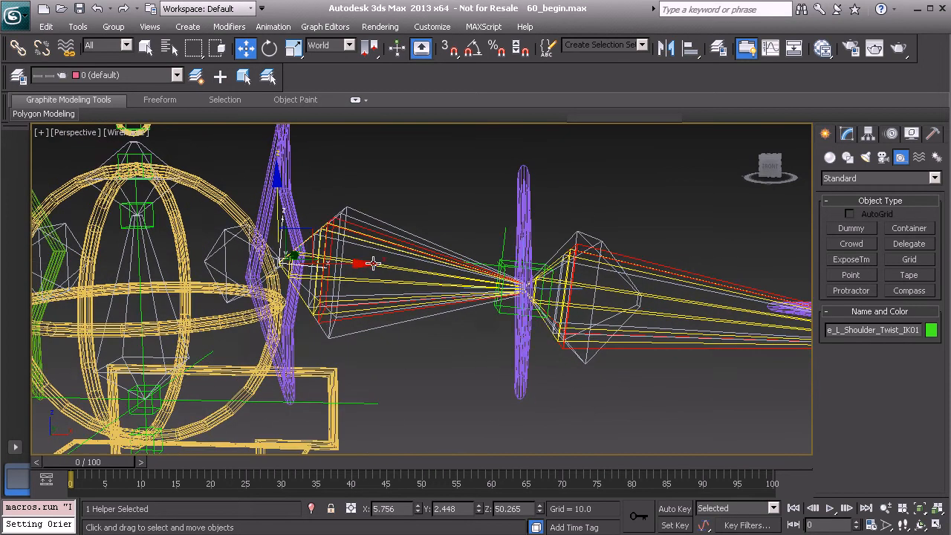
pyautogui.click(502, 310)
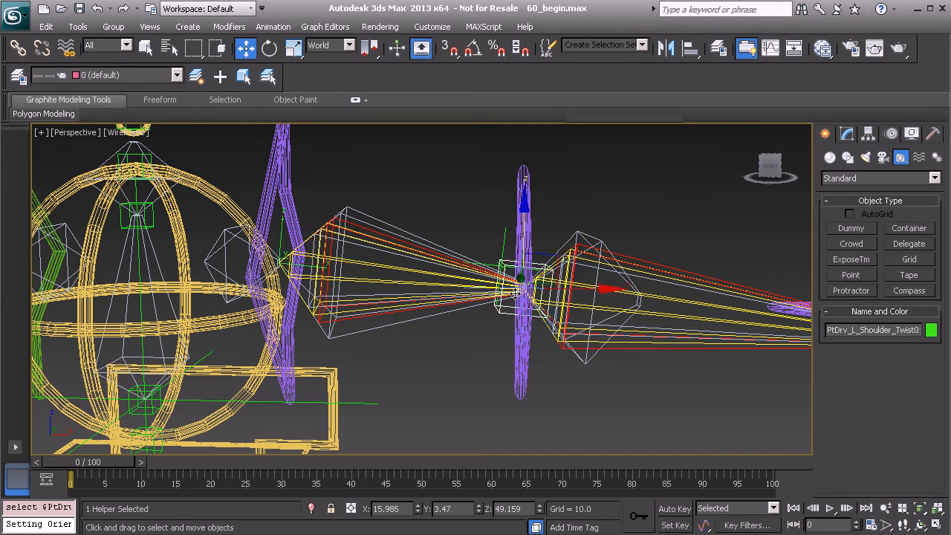
pyautogui.click(892, 134)
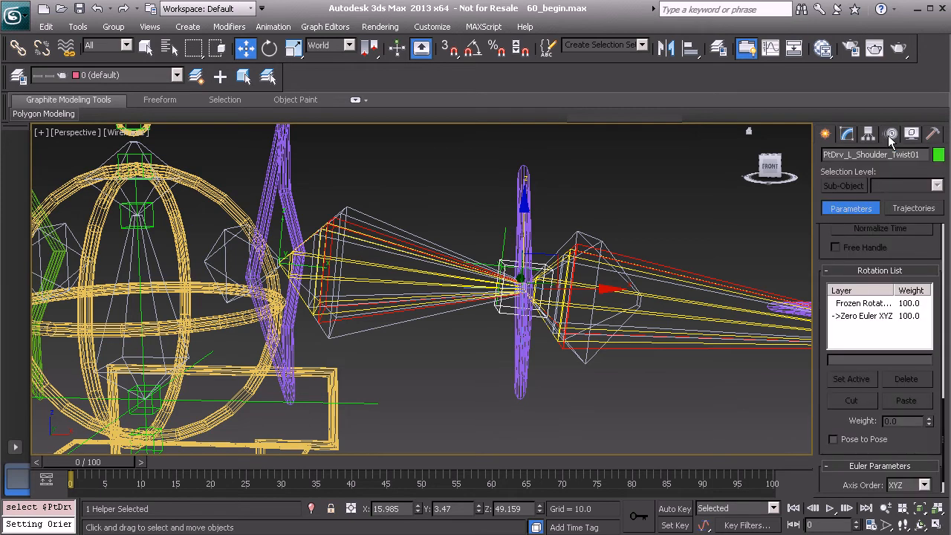
pyautogui.moveTo(827, 245); pyautogui.dragTo(829, 298)
pyautogui.scroll(5, 828, 301)
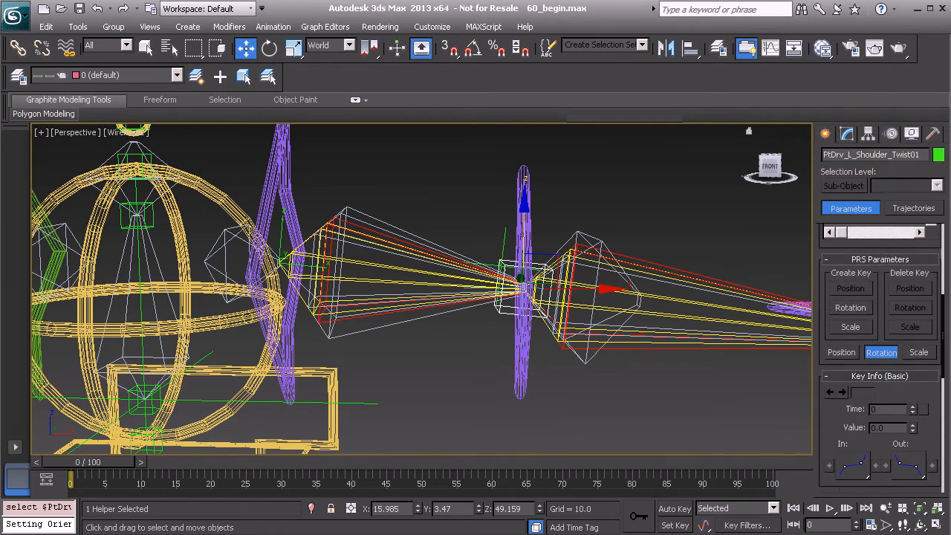
pyautogui.scroll(5, 818, 254)
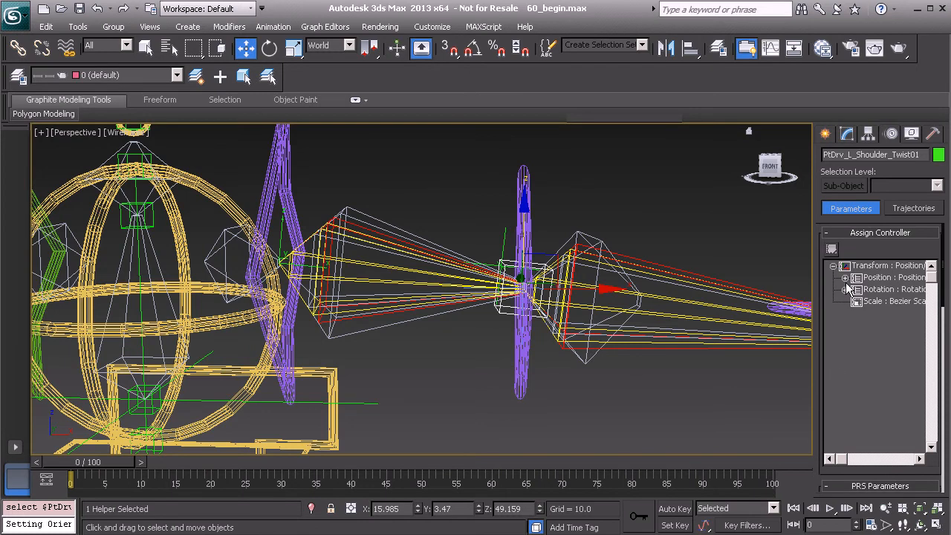
pyautogui.click(845, 289)
pyautogui.click(857, 313)
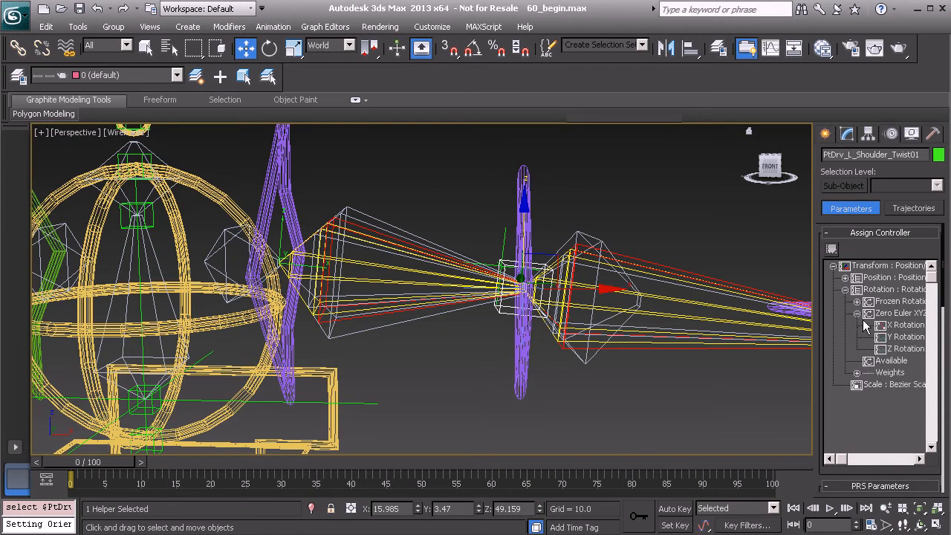
pyautogui.click(891, 326)
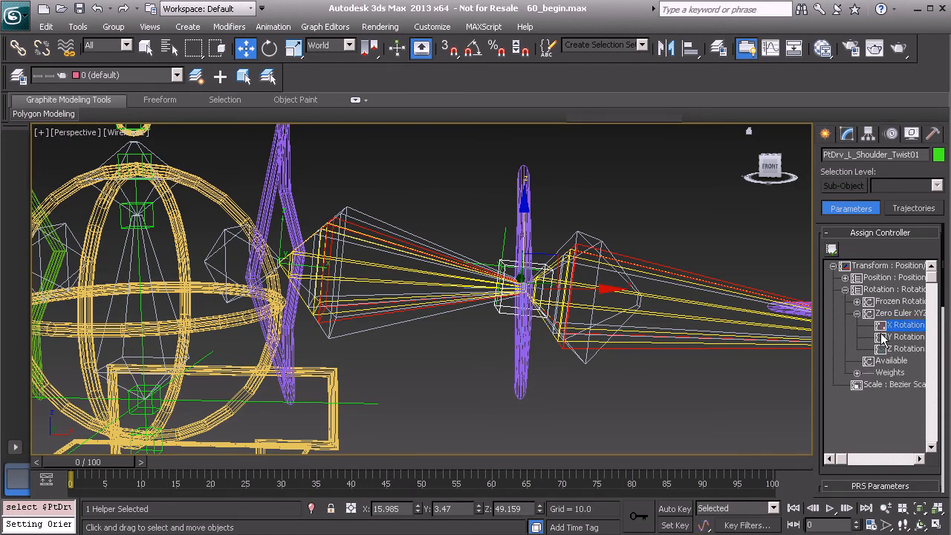
pyautogui.click(832, 250)
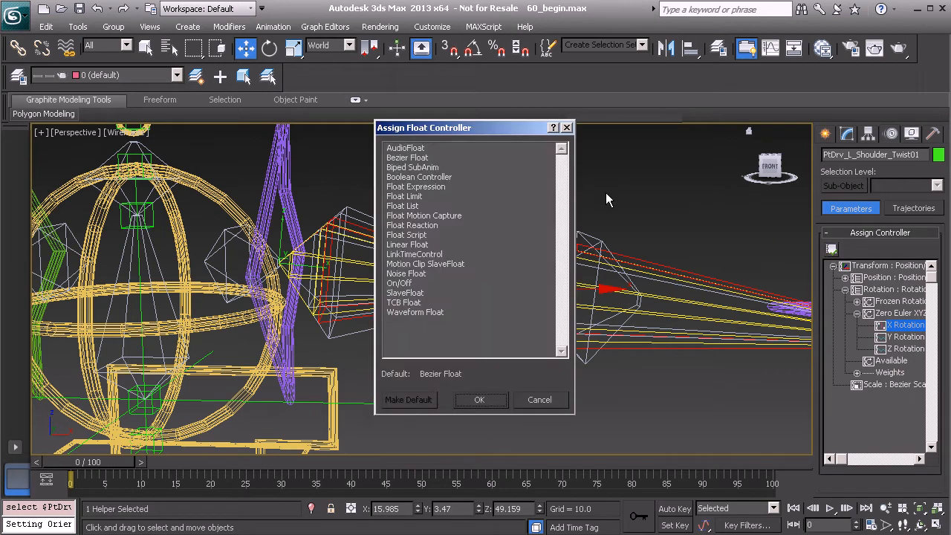
pyautogui.click(416, 186)
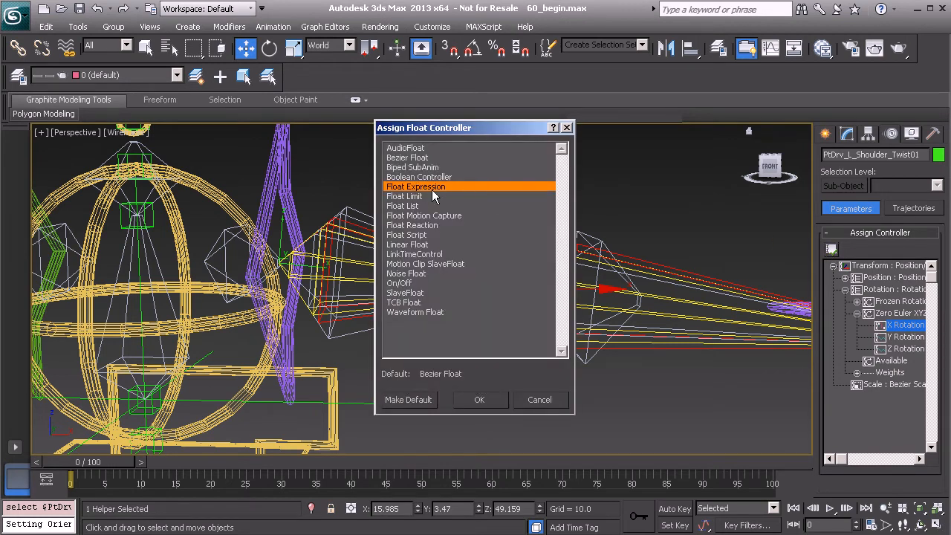
pyautogui.click(480, 400)
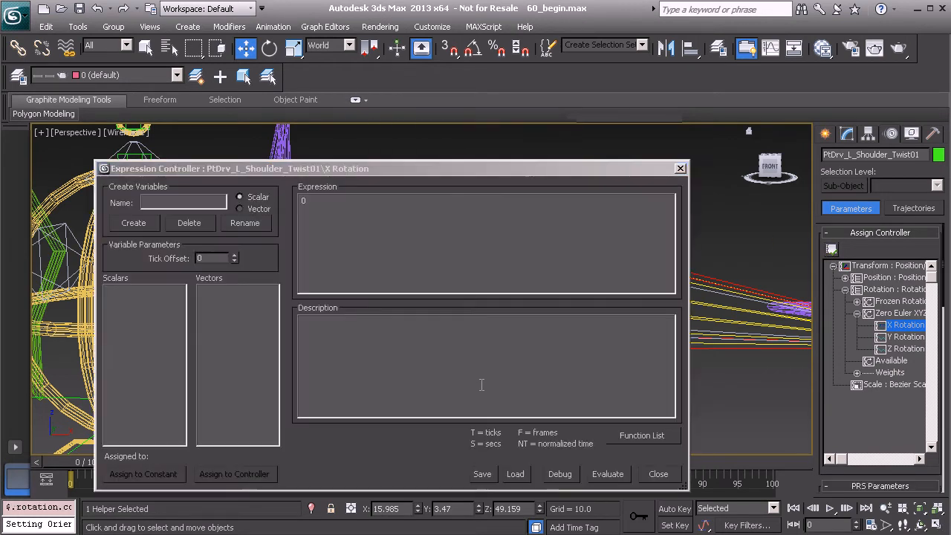
# Create three scalar variables named ikfk, ik_twist and fk_twist in the X Rotation expression.
pyautogui.moveTo(362, 168); pyautogui.dragTo(474, 147)
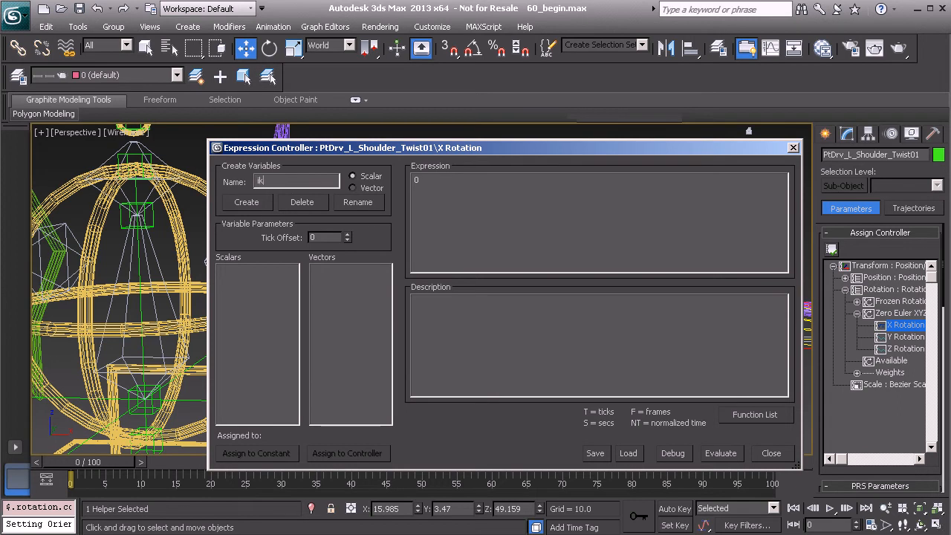
pyautogui.click(258, 203)
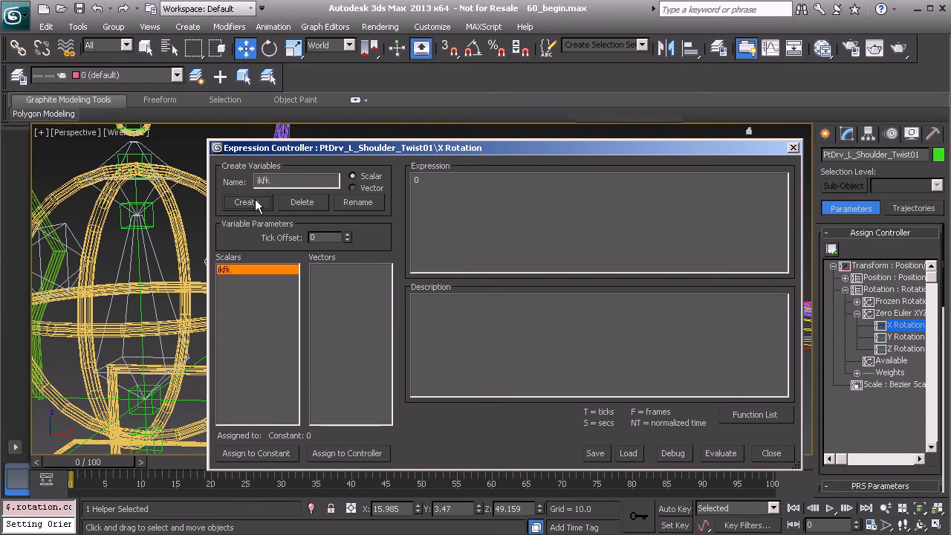
pyautogui.doubleClick(274, 179)
pyautogui.write('ik')
pyautogui.moveTo(350, 155); pyautogui.dragTo(394, 163)
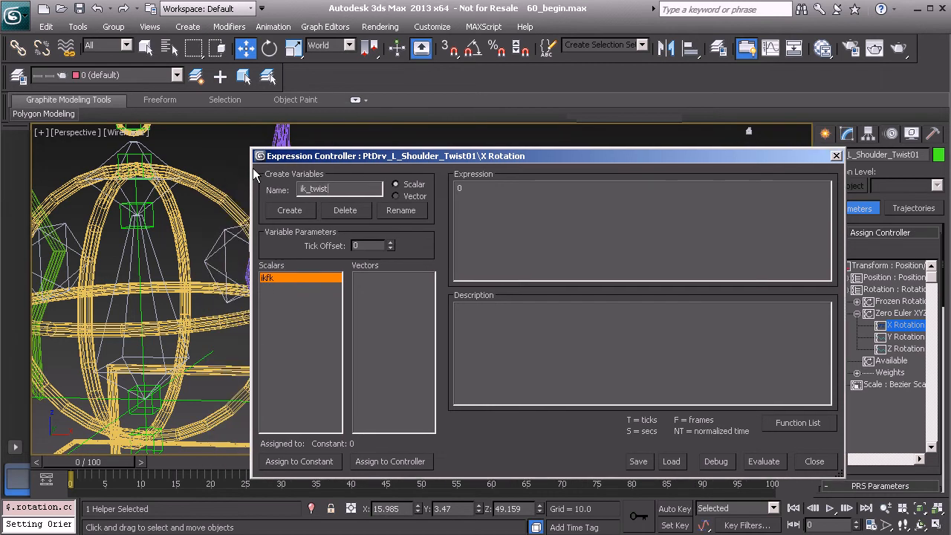
pyautogui.click(291, 212)
pyautogui.click(291, 211)
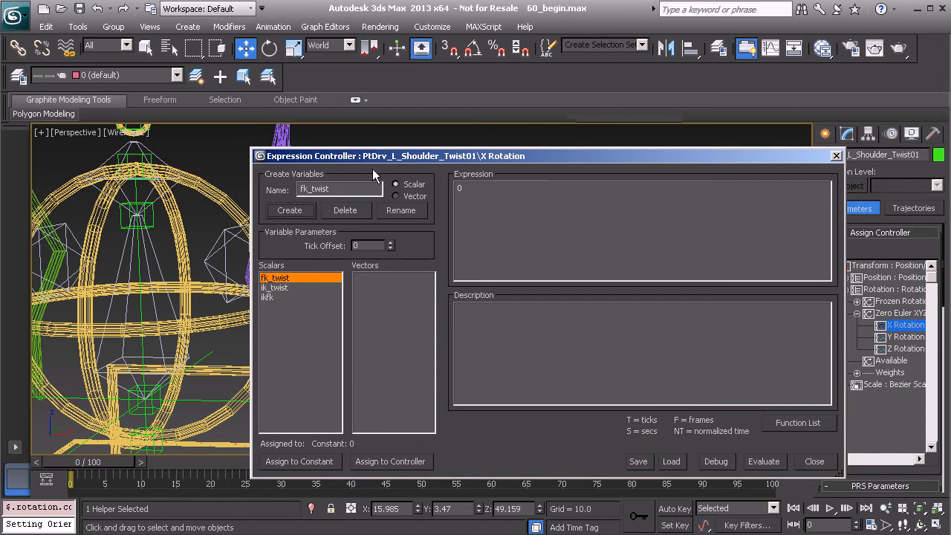
# Assign the fk_twist variable to the Zero Euler XYZ X Rotation controller of the Anim_L_Shoulder_FK01 control.
pyautogui.moveTo(381, 161); pyautogui.dragTo(312, 119)
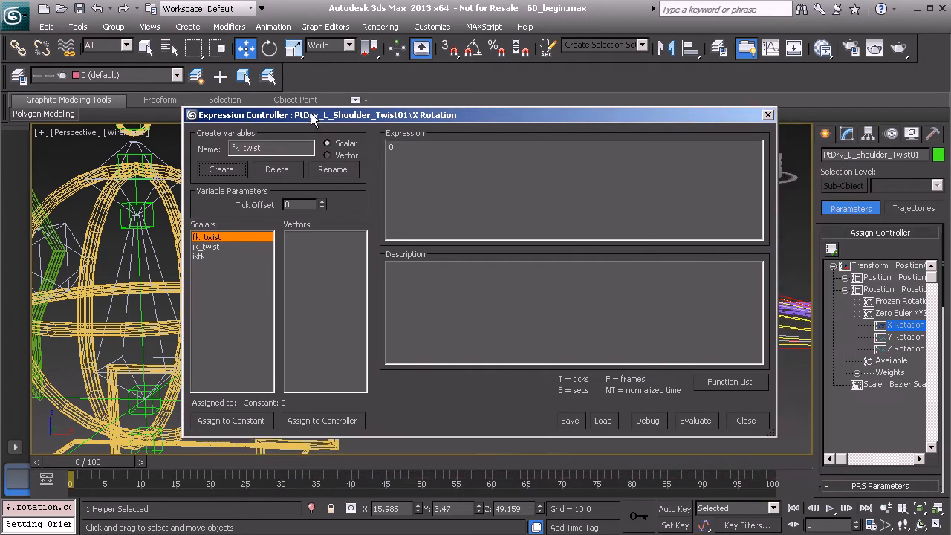
pyautogui.click(305, 420)
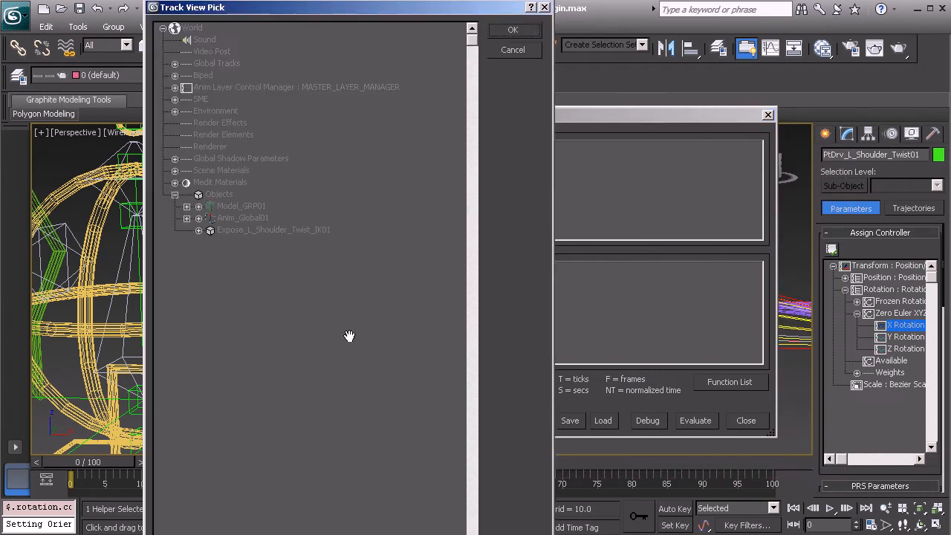
pyautogui.click(186, 218)
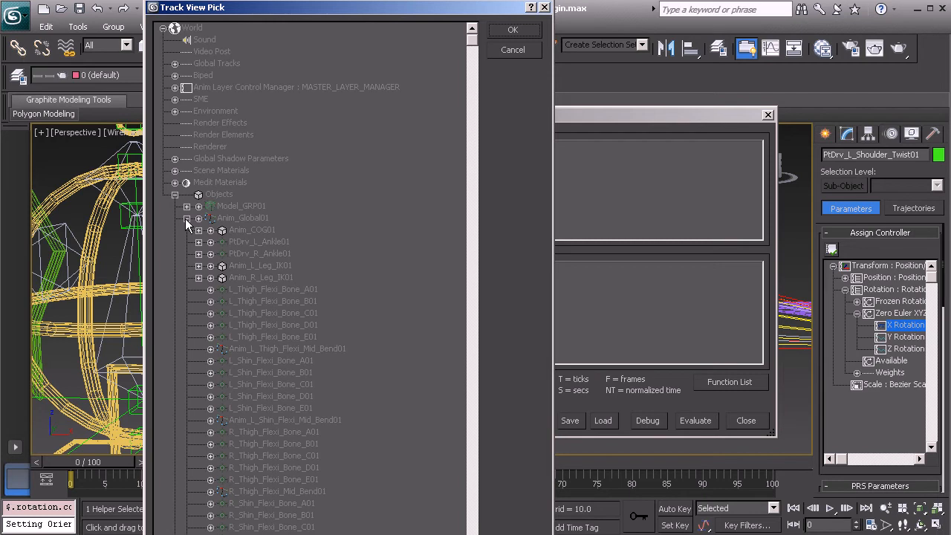
pyautogui.click(198, 230)
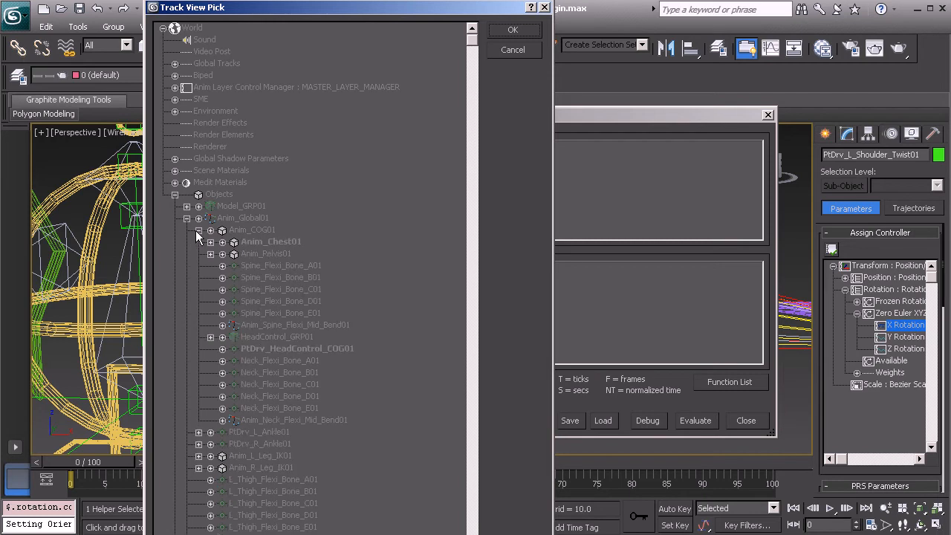
pyautogui.click(210, 241)
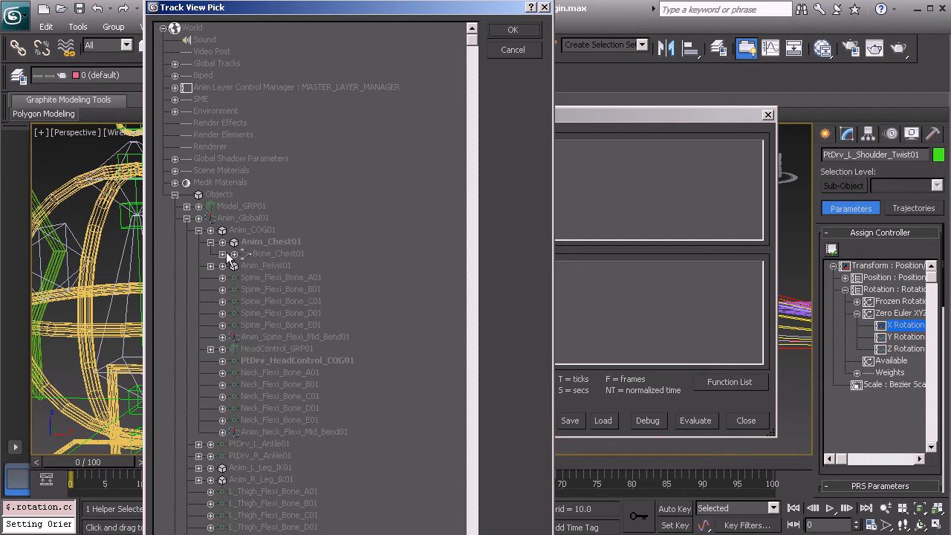
pyautogui.click(222, 254)
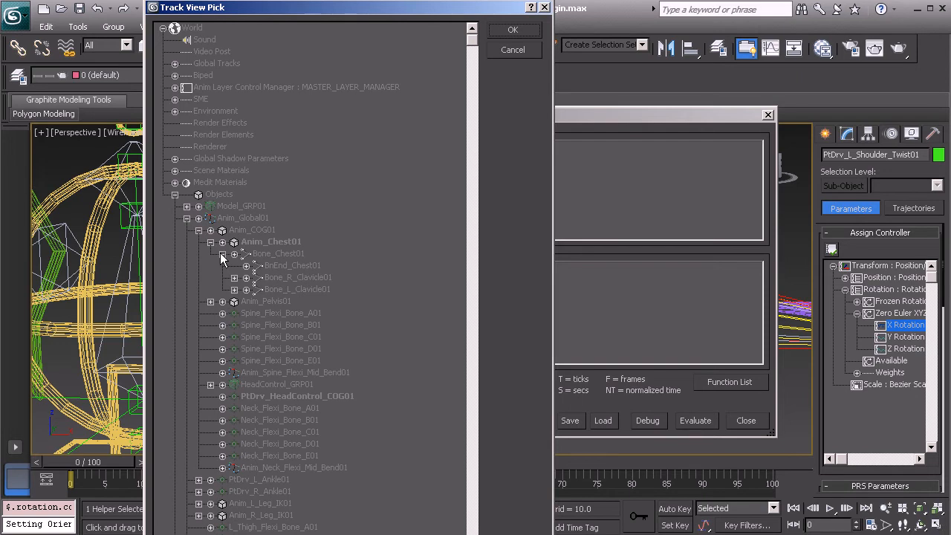
pyautogui.click(234, 289)
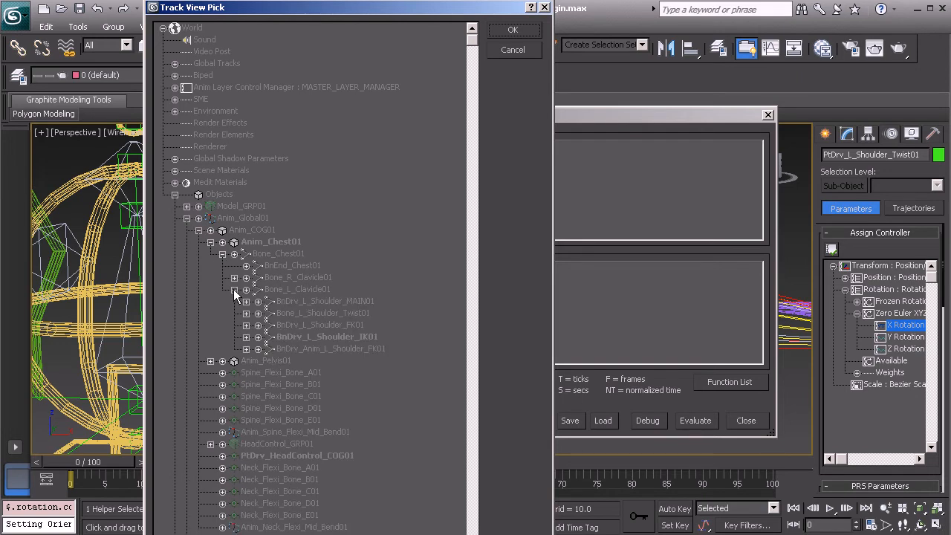
pyautogui.click(258, 350)
pyautogui.click(269, 360)
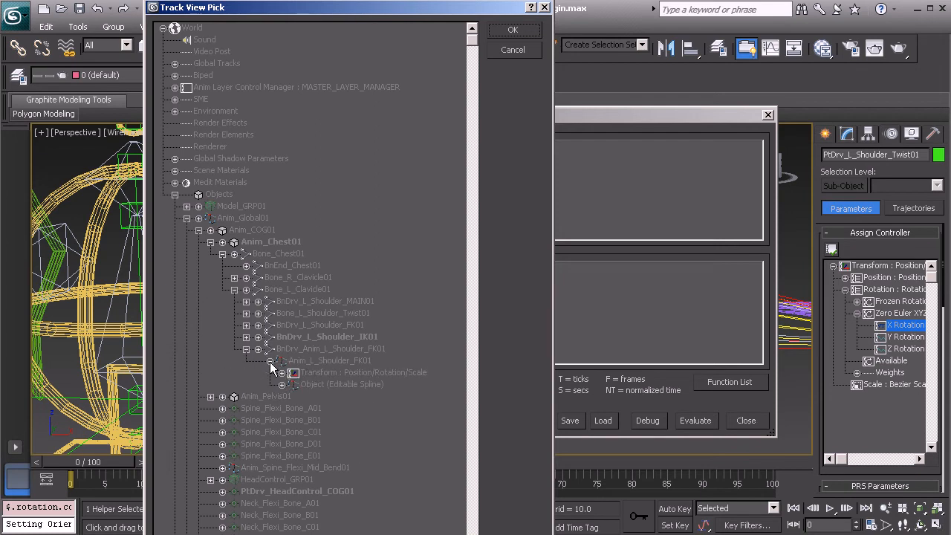
pyautogui.click(281, 373)
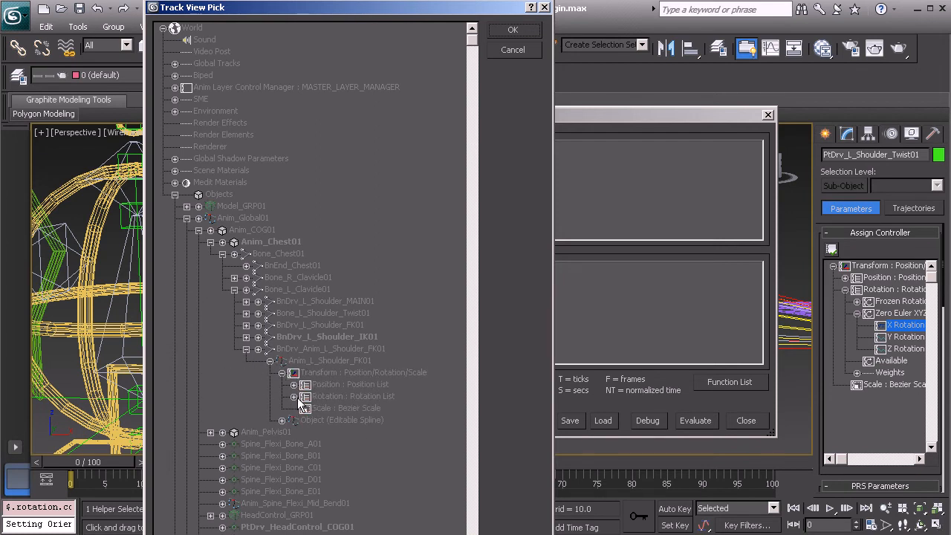
pyautogui.click(293, 396)
pyautogui.click(305, 420)
pyautogui.click(343, 432)
pyautogui.click(517, 30)
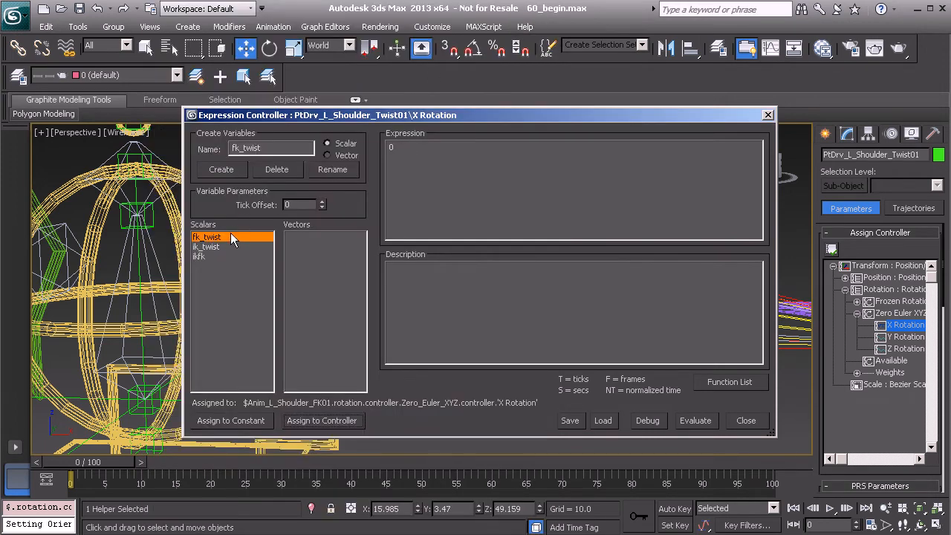
# Assign the ikfk variable to the L_Arm_IK custom attribute of Anim_COG01 and close the expression.
pyautogui.click(202, 257)
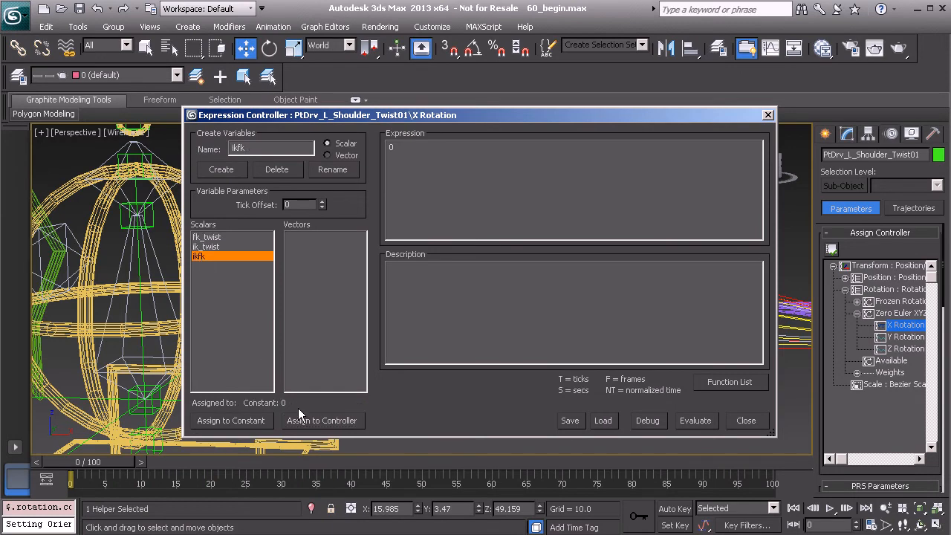
pyautogui.click(321, 421)
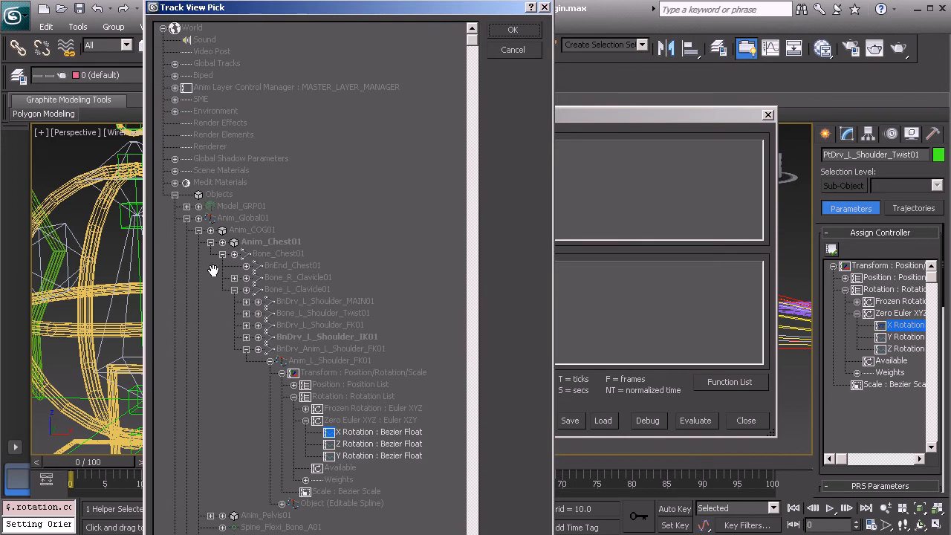
pyautogui.click(208, 231)
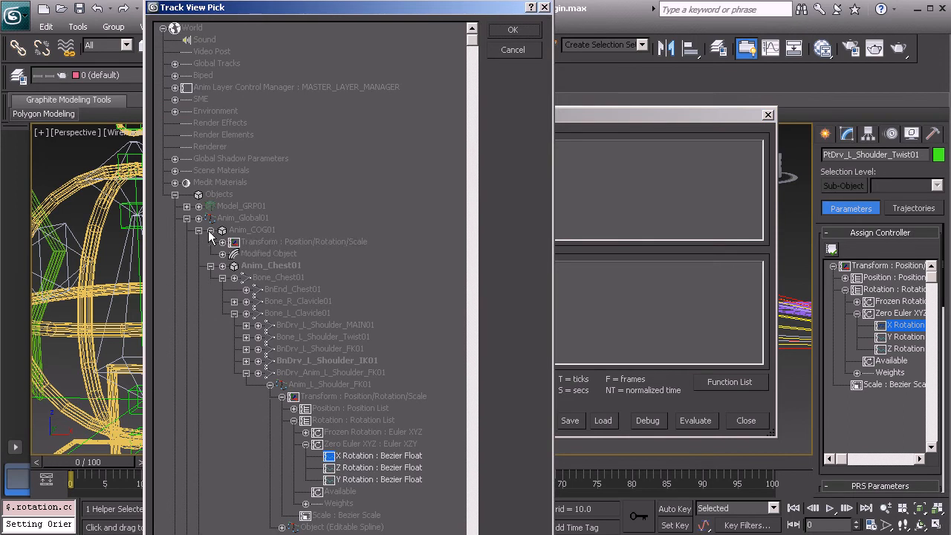
pyautogui.click(223, 255)
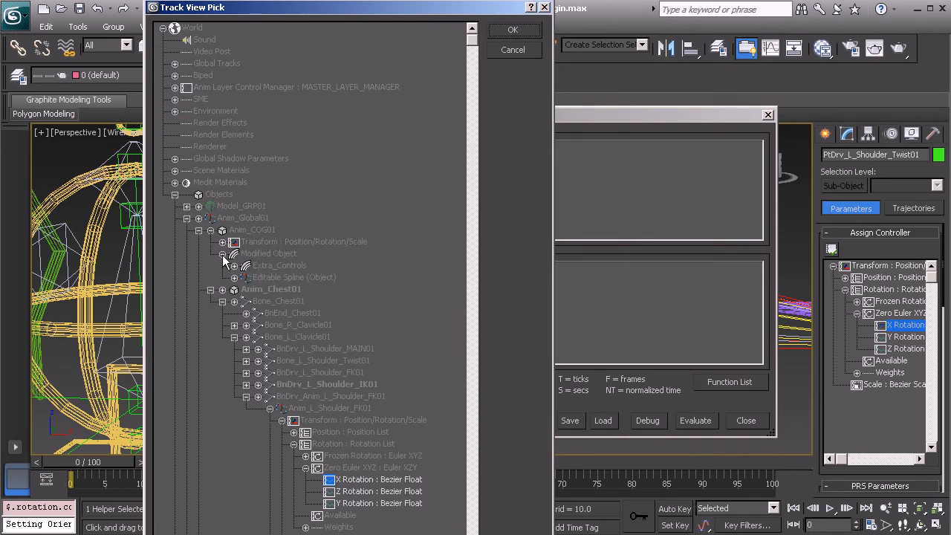
pyautogui.click(234, 266)
pyautogui.click(246, 277)
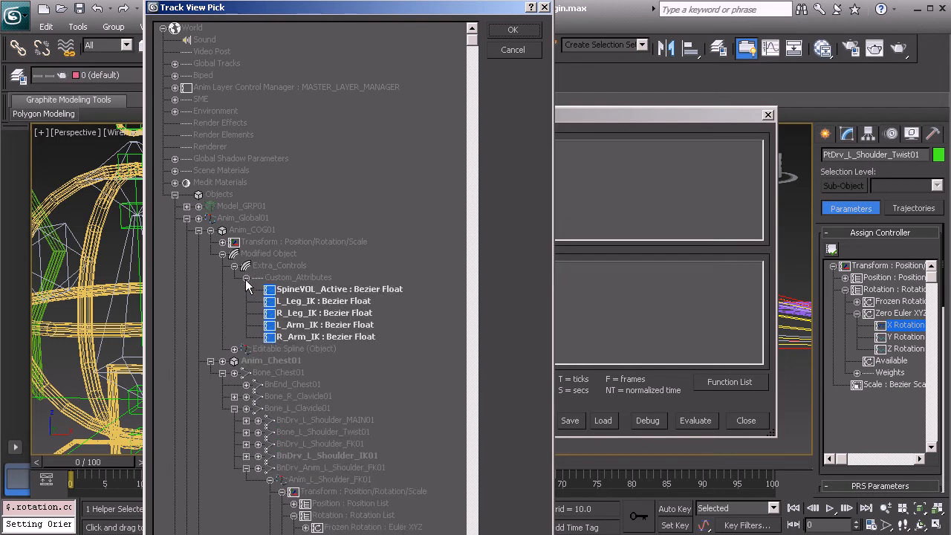
pyautogui.click(301, 327)
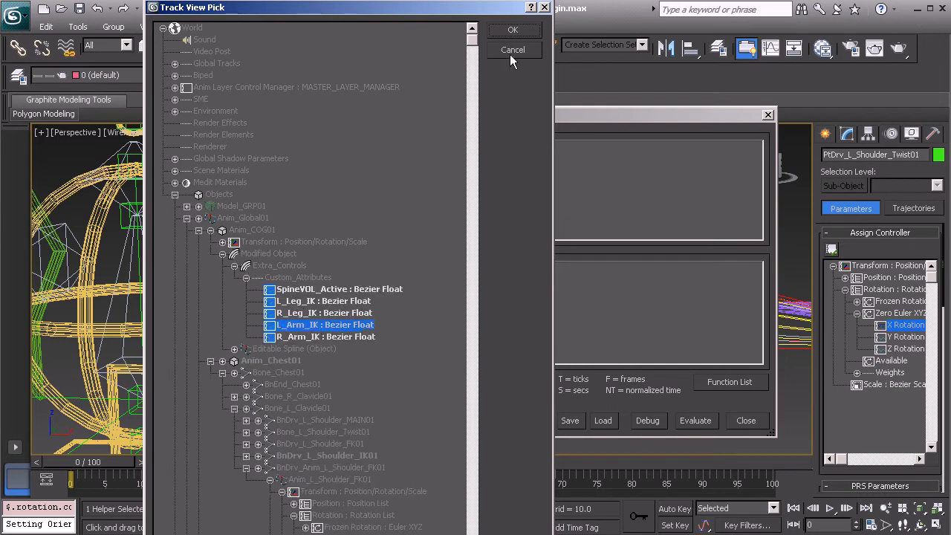
pyautogui.click(516, 31)
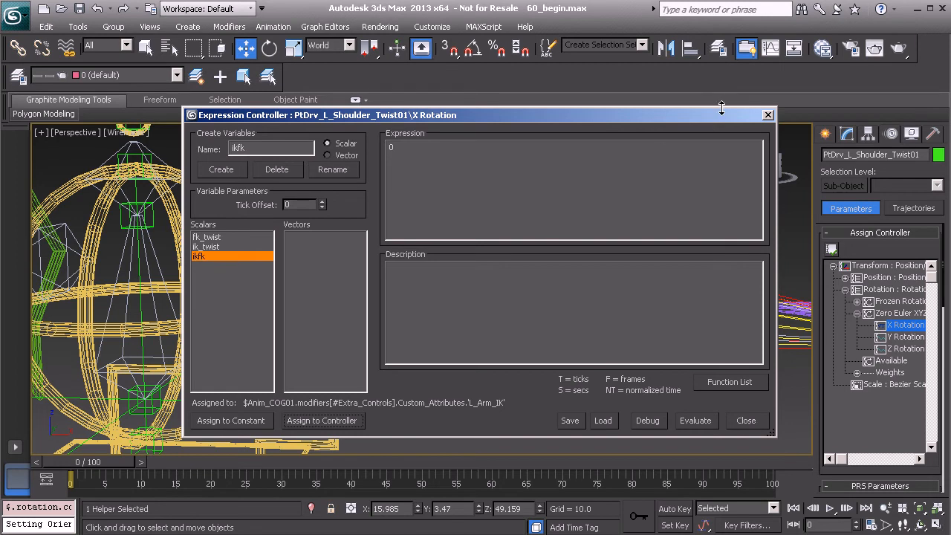
pyautogui.click(768, 116)
# Set the left shoulder's IK driver bone as the expose node of the Expose_L_Shoulder_Twist_IK01 helper.
pyautogui.click(286, 233)
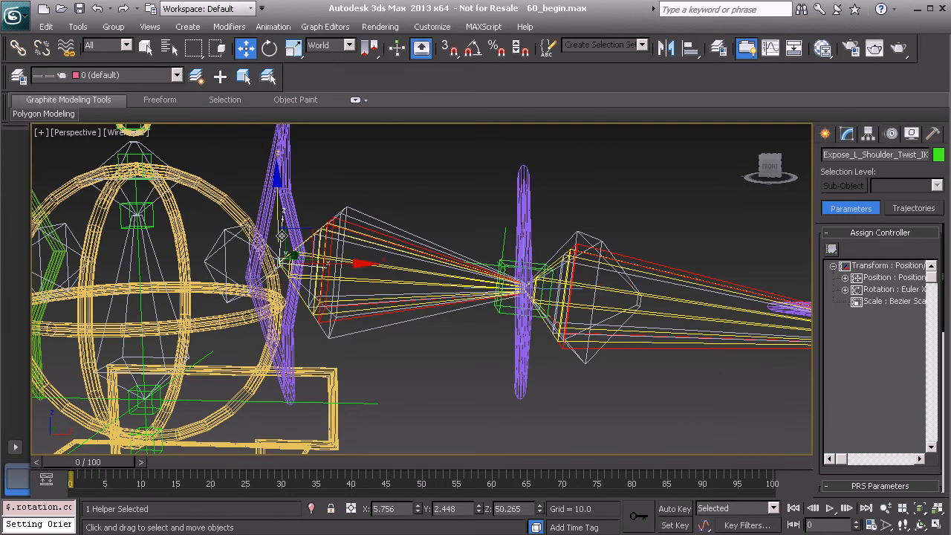
pyautogui.click(846, 135)
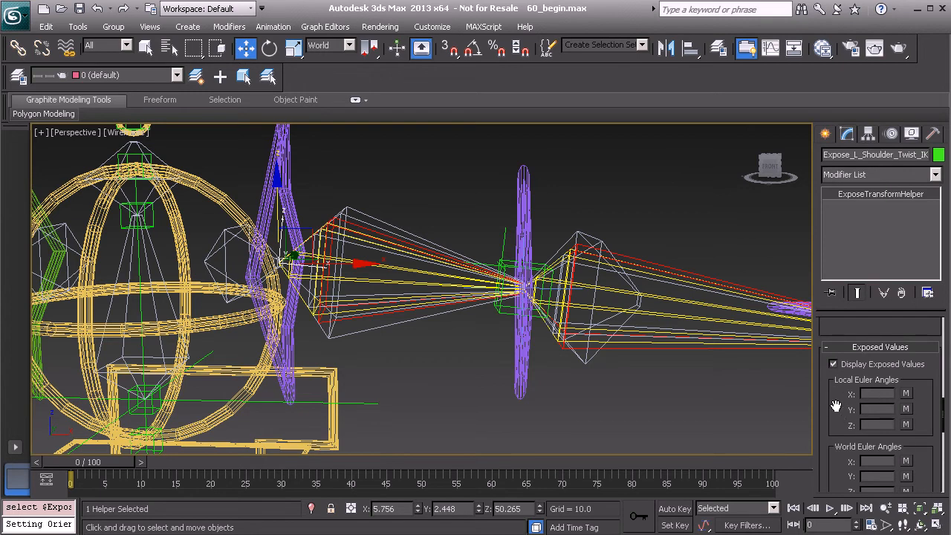
pyautogui.scroll(-5, 843, 408)
pyautogui.scroll(5, 846, 386)
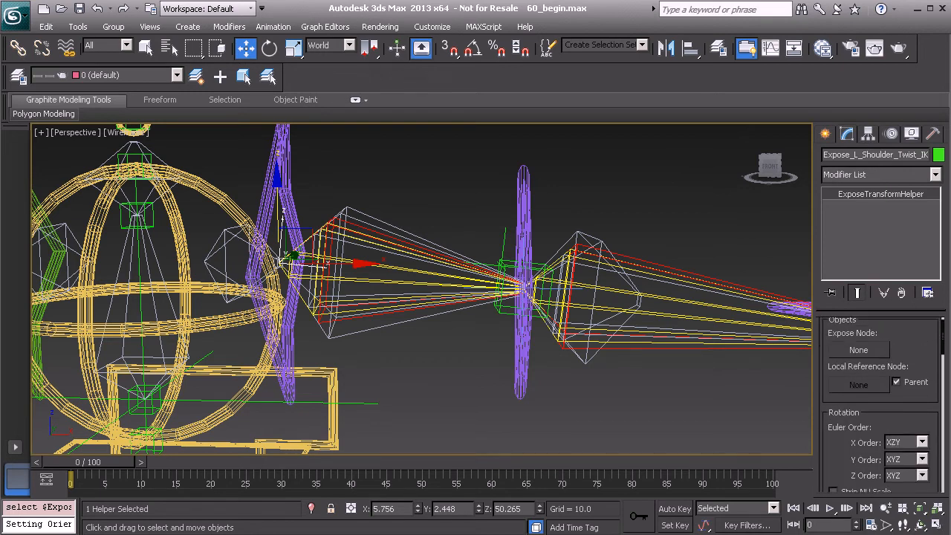
pyautogui.click(866, 369)
pyautogui.moveTo(309, 282); pyautogui.dragTo(363, 301, button='middle')
pyautogui.scroll(3, 457, 306)
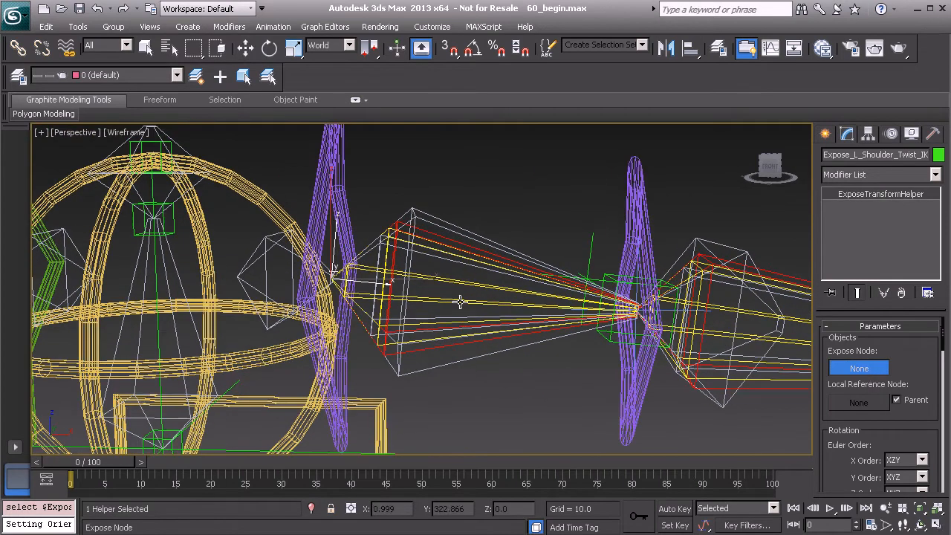
pyautogui.click(436, 234)
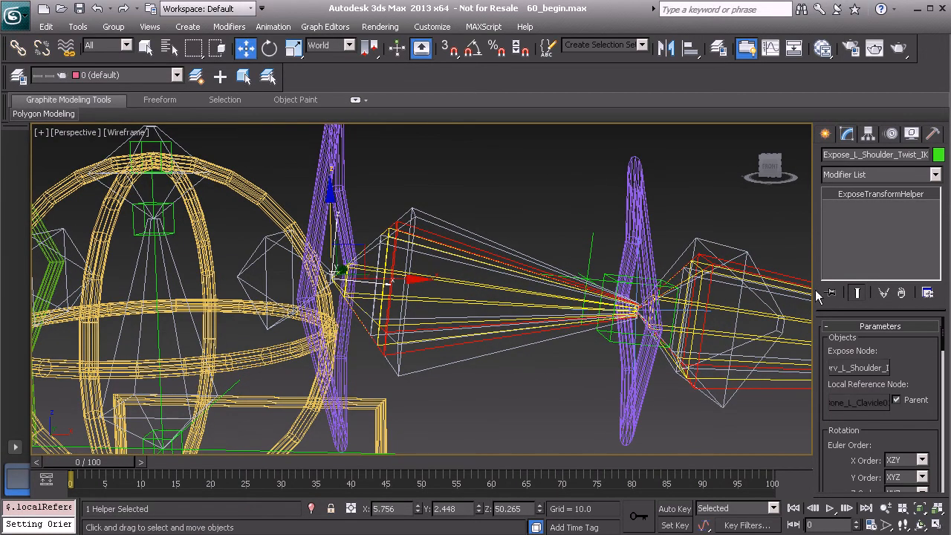
# Set the expose helper's X Euler order to XZY and review its exposed local Euler angles.
pyautogui.moveTo(831, 455); pyautogui.dragTo(831, 393)
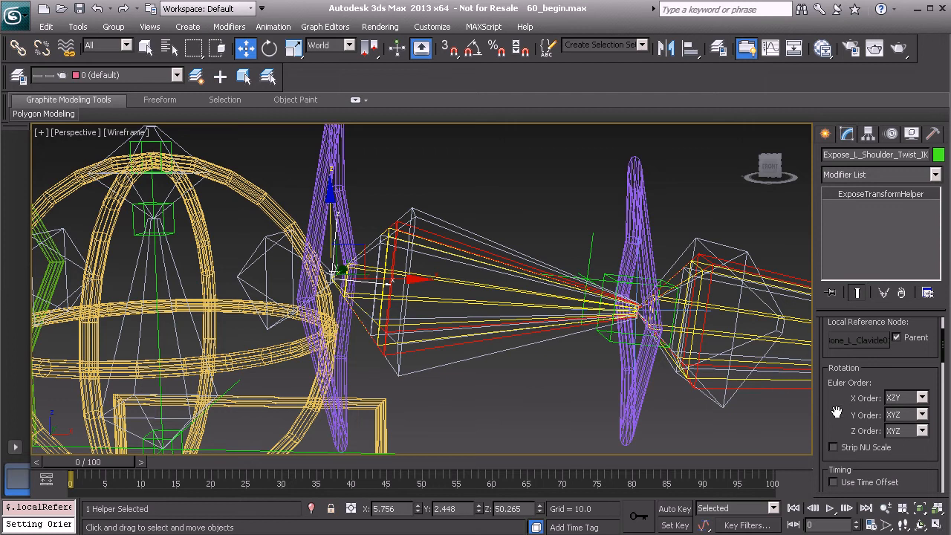
pyautogui.moveTo(837, 412); pyautogui.dragTo(837, 384)
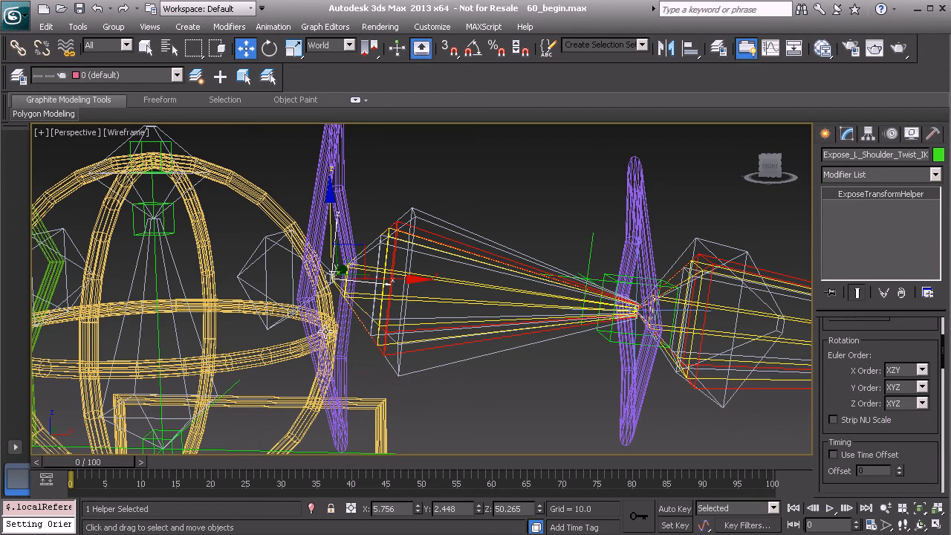
pyautogui.moveTo(295, 389); pyautogui.dragTo(366, 254, button='middle')
pyautogui.moveTo(505, 247); pyautogui.dragTo(431, 355, button='middle')
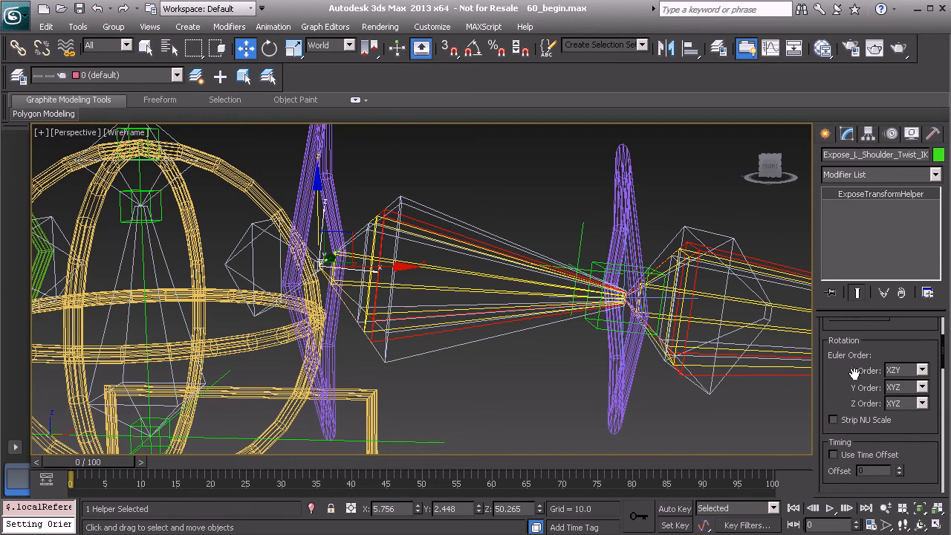
pyautogui.click(896, 370)
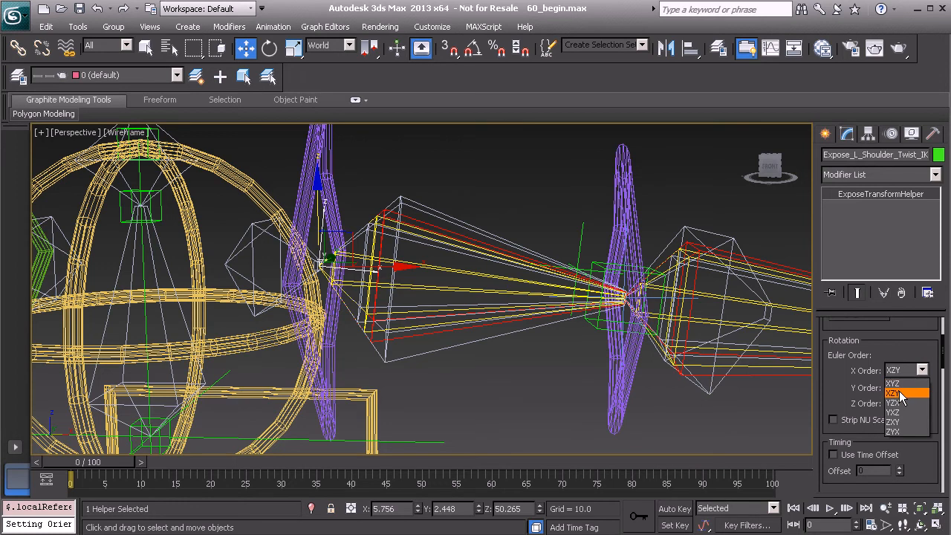
pyautogui.click(899, 395)
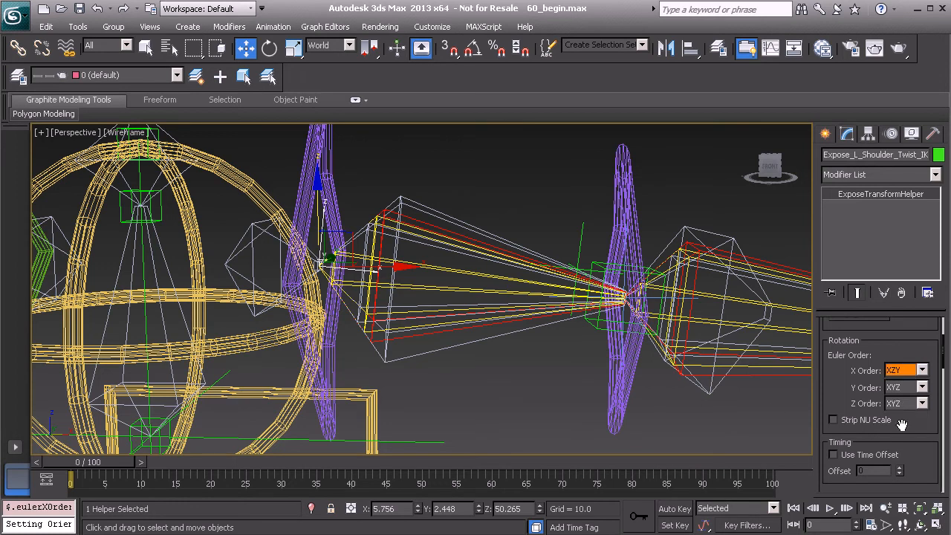
pyautogui.scroll(-6, 852, 387)
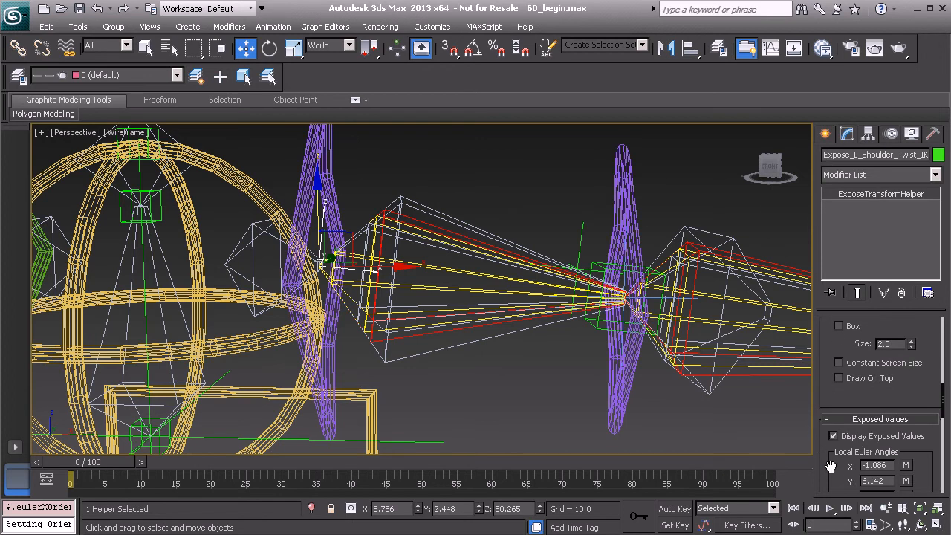
pyautogui.moveTo(831, 467); pyautogui.dragTo(830, 380)
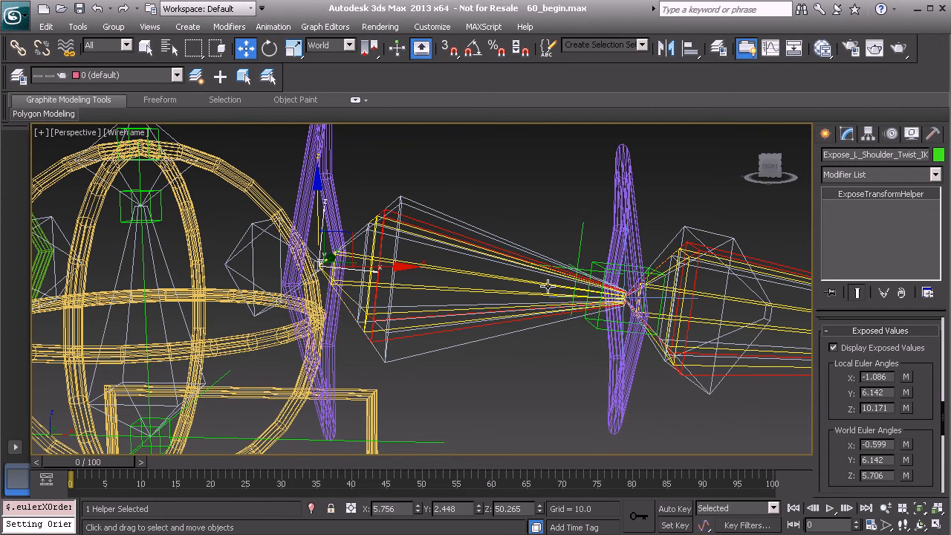
pyautogui.moveTo(538, 248); pyautogui.dragTo(511, 252, button='middle')
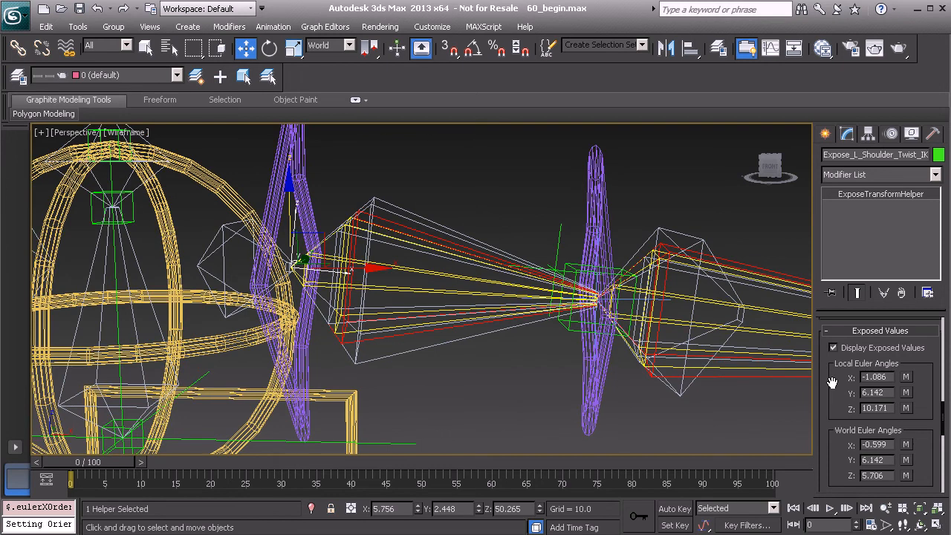
# Reopen the expression on the Zero Euler XYZ X Rotation track of the PtDrv_L_Shoulder_Twist01 point helper.
pyautogui.moveTo(509, 263); pyautogui.dragTo(468, 260, button='middle')
pyautogui.click(499, 257)
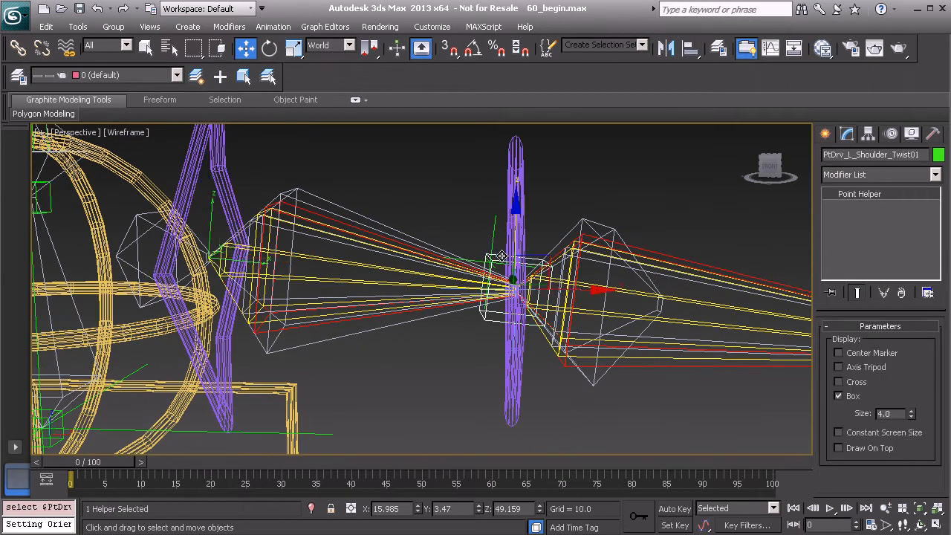
pyautogui.click(893, 136)
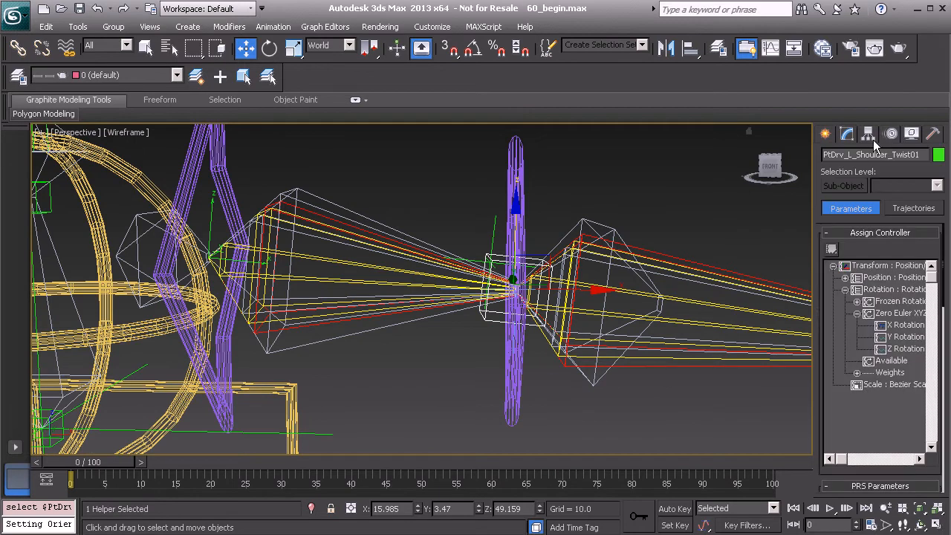
pyautogui.click(891, 326)
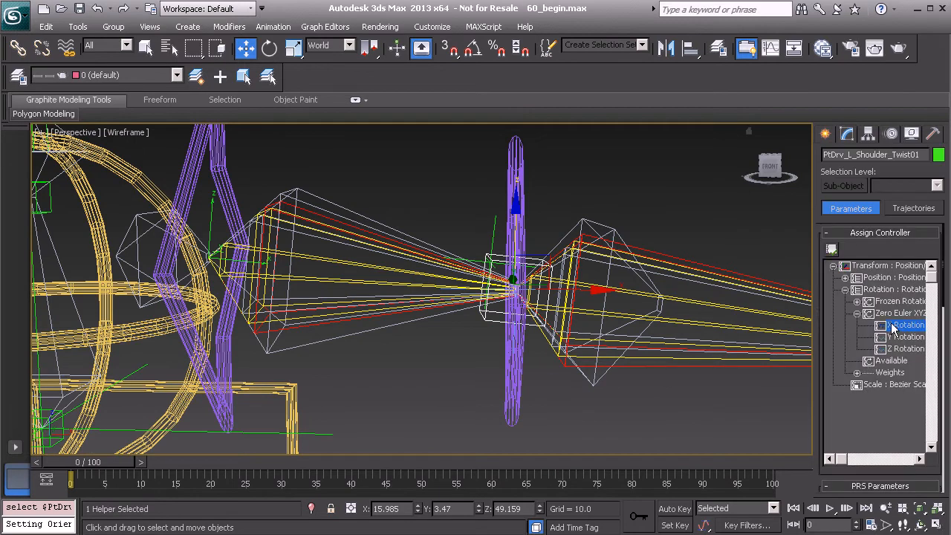
pyautogui.click(831, 250)
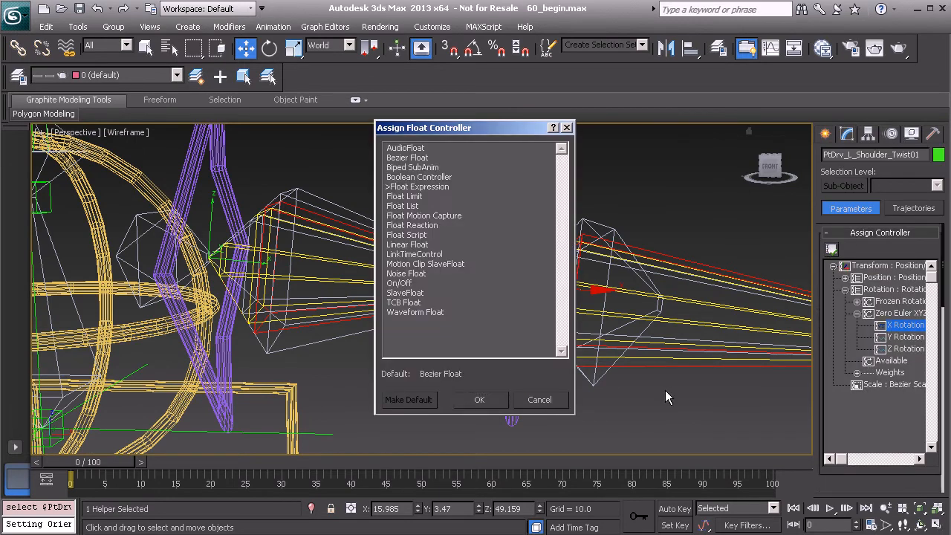
pyautogui.click(540, 399)
pyautogui.rightClick(906, 330)
pyautogui.click(915, 382)
# Assign the ik_twist variable to the Local Euler X controller of the Expose_L_Shoulder_Twist_IK01 helper.
pyautogui.click(210, 246)
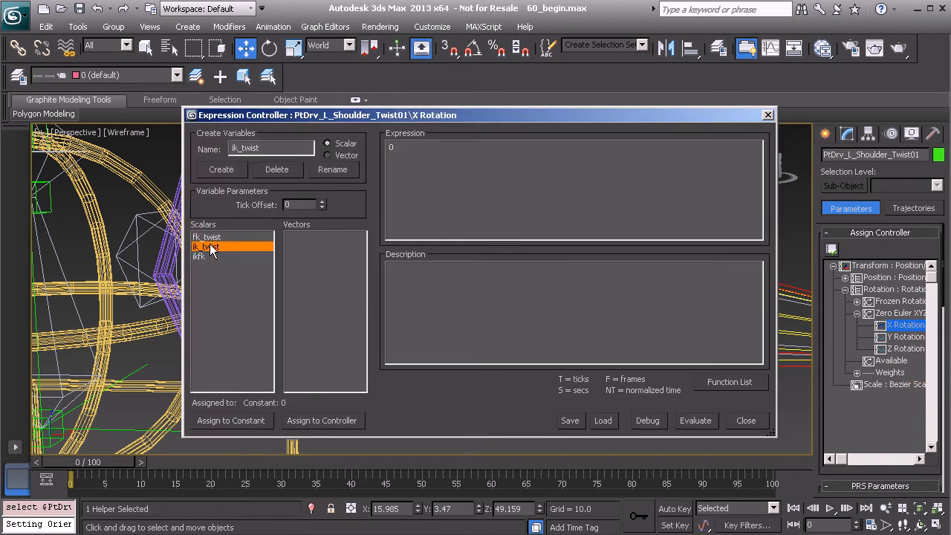
pyautogui.click(316, 421)
pyautogui.scroll(-10, 306, 396)
pyautogui.scroll(-8, 256, 324)
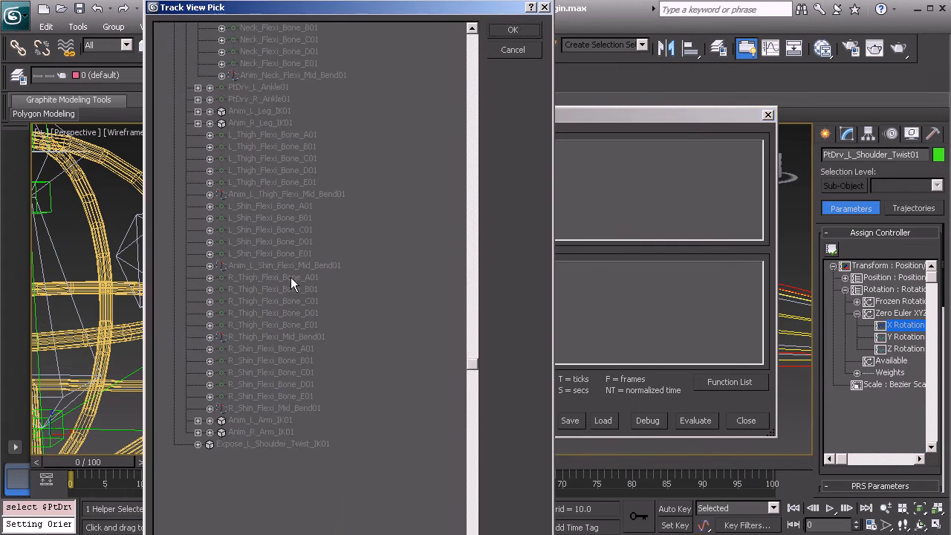
pyautogui.click(199, 360)
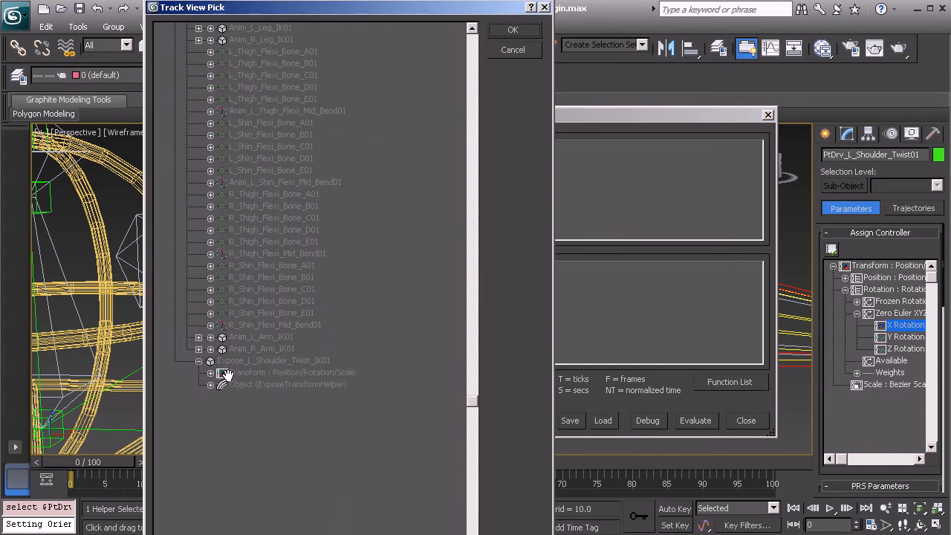
pyautogui.click(210, 384)
pyautogui.scroll(-2, 324, 350)
pyautogui.scroll(-1, 324, 350)
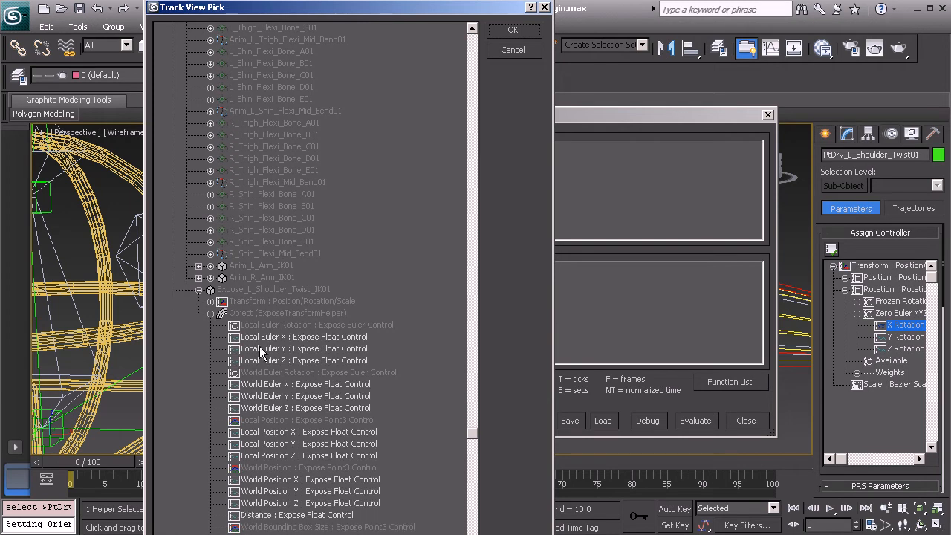
pyautogui.click(284, 338)
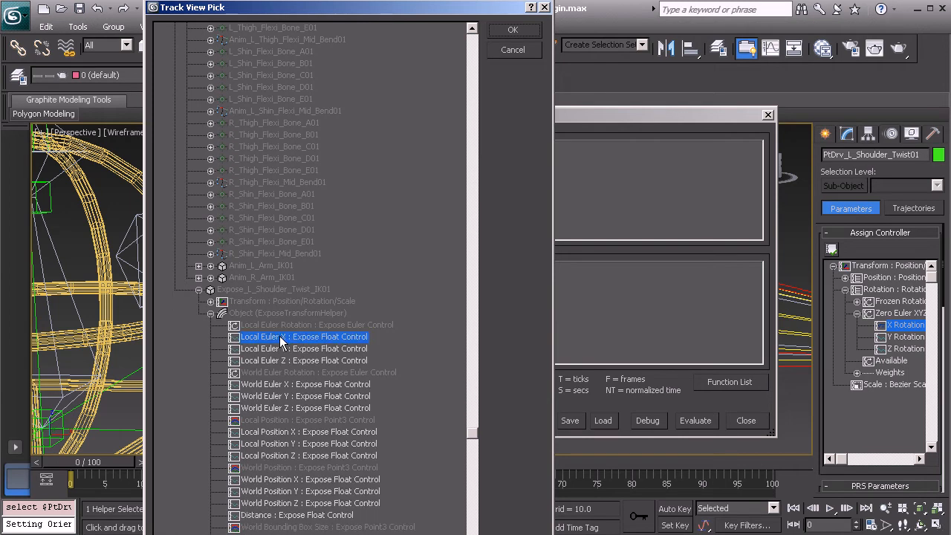
pyautogui.click(513, 31)
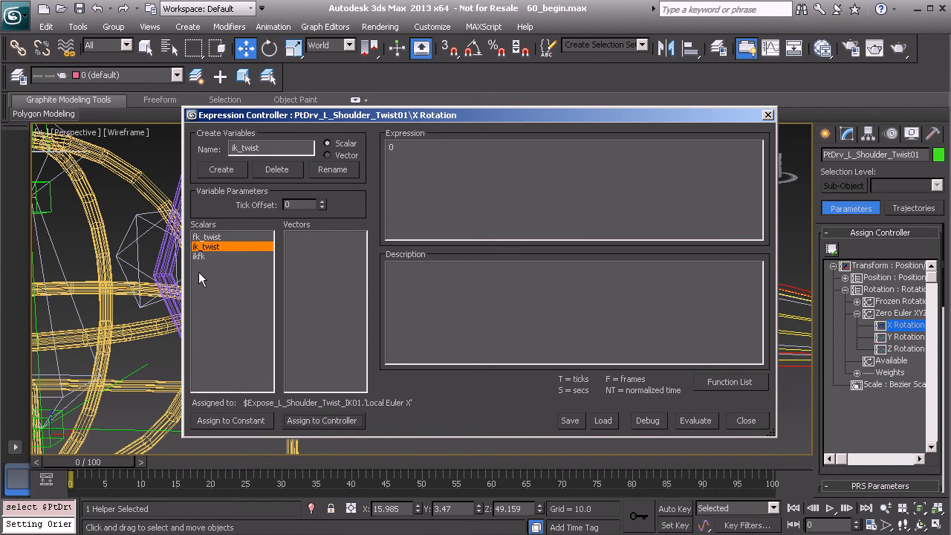
# Enter the X Rotation expression if (ikfk = 1, -ik_twist, -fk_twist), evaluate it and close the expression.
pyautogui.doubleClick(416, 152)
pyautogui.write('if')
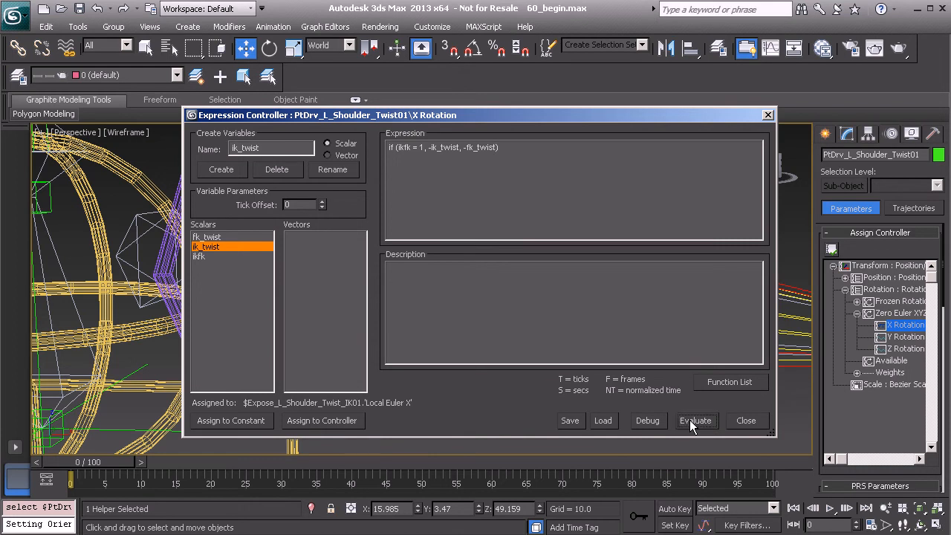
pyautogui.click(768, 116)
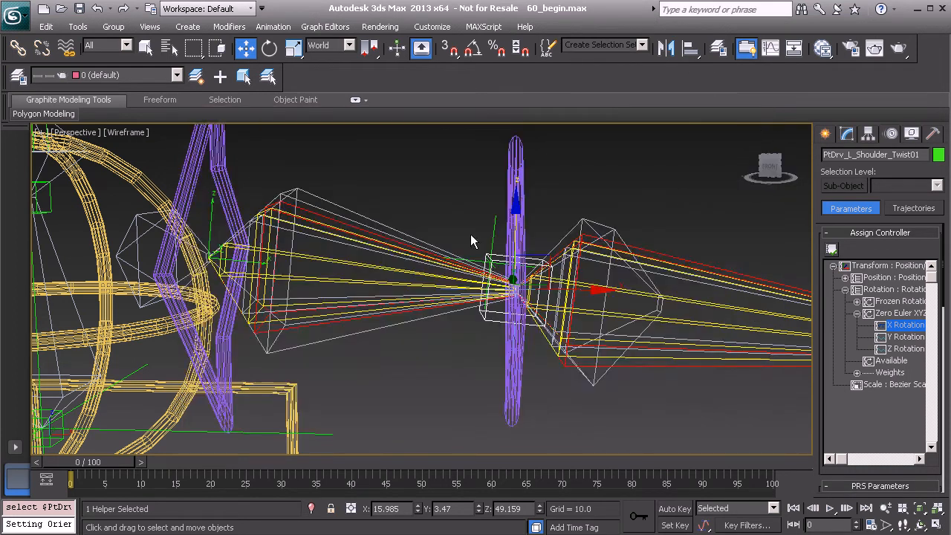
# Rotate the Anim_L_Shoulder_FK01 control to about 87 degrees in Y, -372 in Z and -165 in X to test the twist.
pyautogui.moveTo(500, 240); pyautogui.dragTo(654, 308, button='middle')
pyautogui.click(375, 208)
pyautogui.scroll(-4, 375, 207)
pyautogui.scroll(-2, 439, 237)
pyautogui.moveTo(439, 239); pyautogui.dragTo(432, 196, button='middle')
pyautogui.press('e')
pyautogui.moveTo(436, 197); pyautogui.dragTo(557, 252)
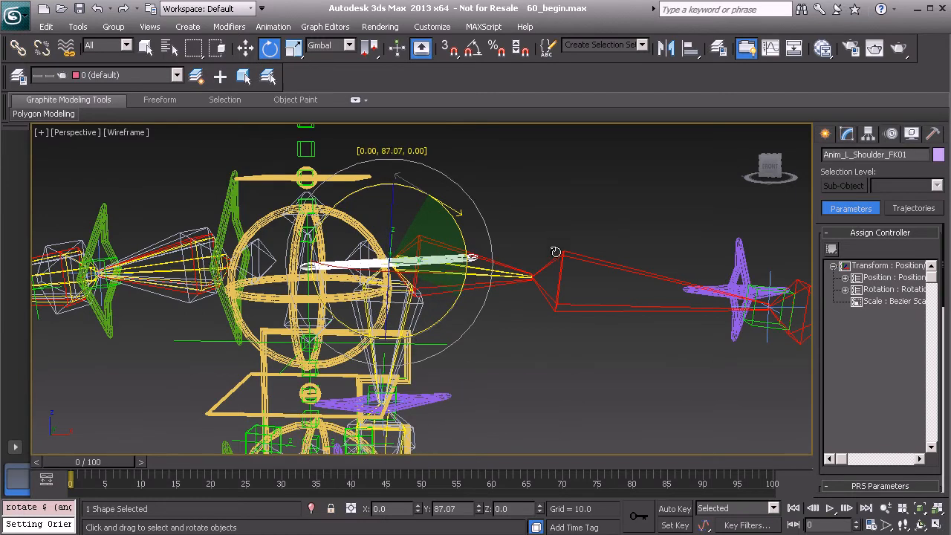
pyautogui.moveTo(387, 303); pyautogui.dragTo(495, 532)
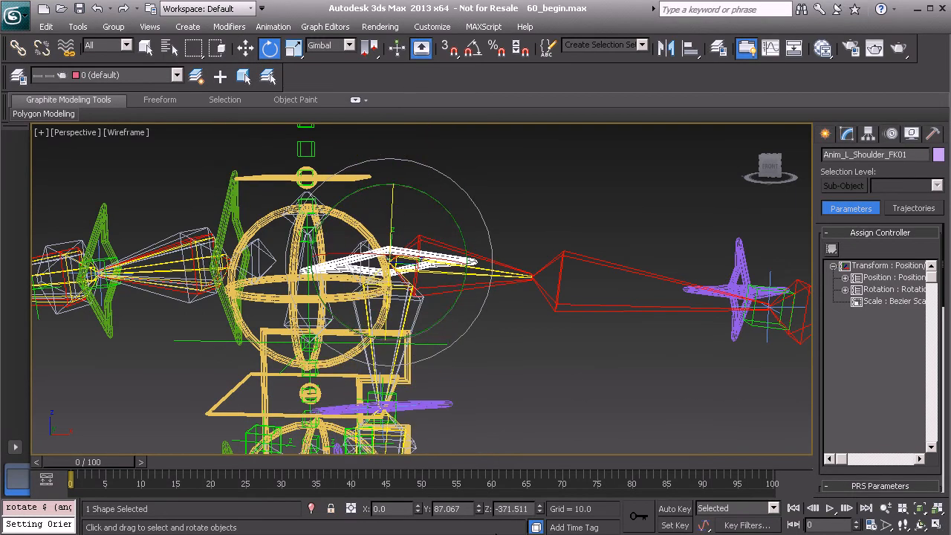
pyautogui.moveTo(340, 260); pyautogui.dragTo(565, 309)
# Reset the Anim_L_Shoulder_FK01 control's rotation to zero.
pyautogui.rightClick(542, 186)
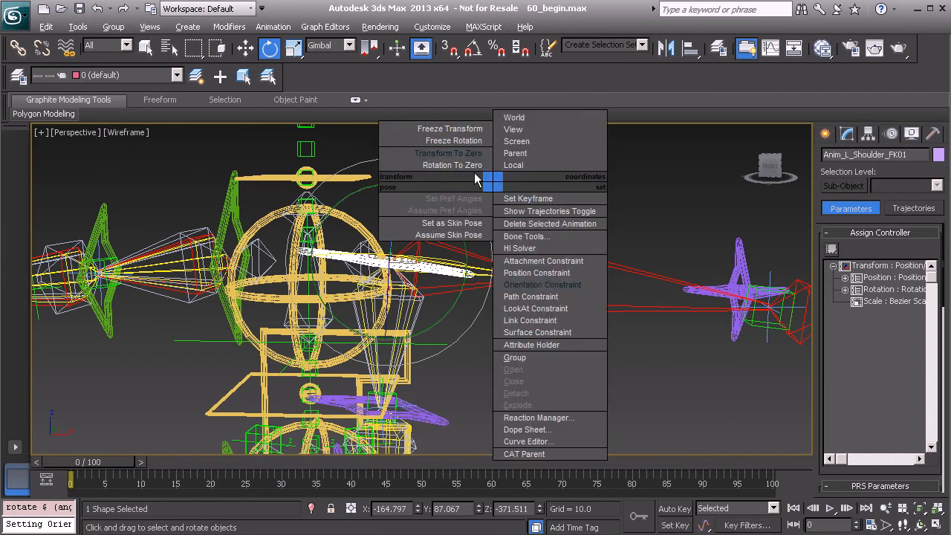
pyautogui.click(443, 158)
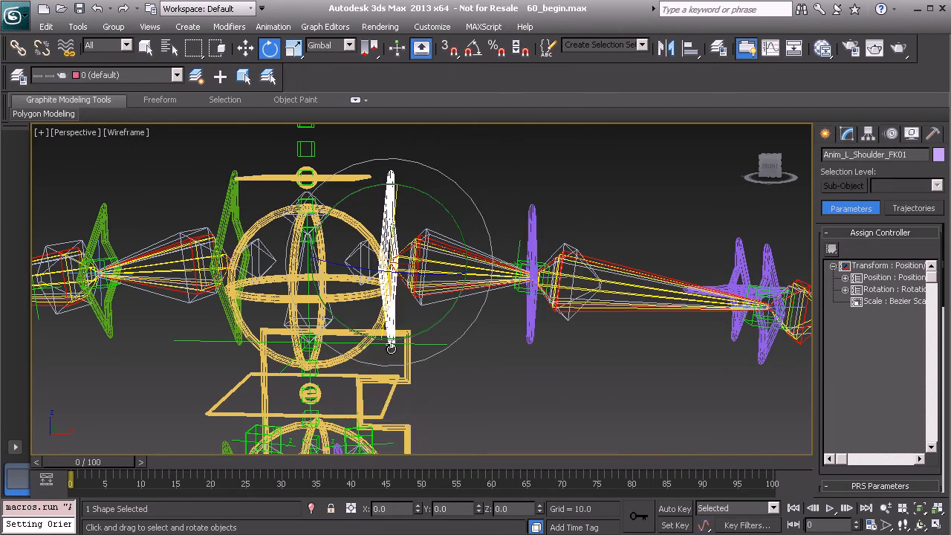
# Toggle L_Arm_IK on the Anim_COG01 control repeatedly to compare the left shoulder twist in IK and FK, leaving L_Arm_IK switched on.
pyautogui.click(409, 366)
pyautogui.moveTo(465, 378); pyautogui.dragTo(464, 359, button='middle')
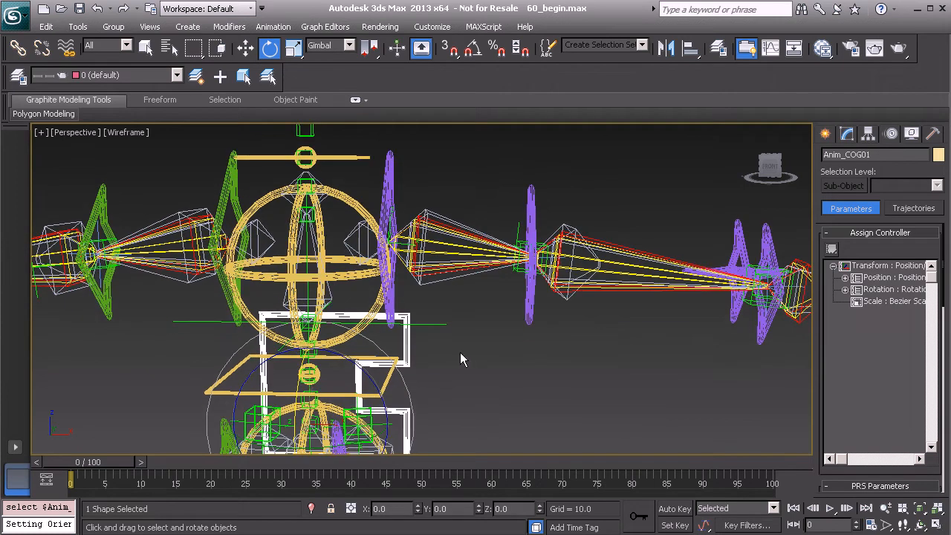
pyautogui.click(846, 135)
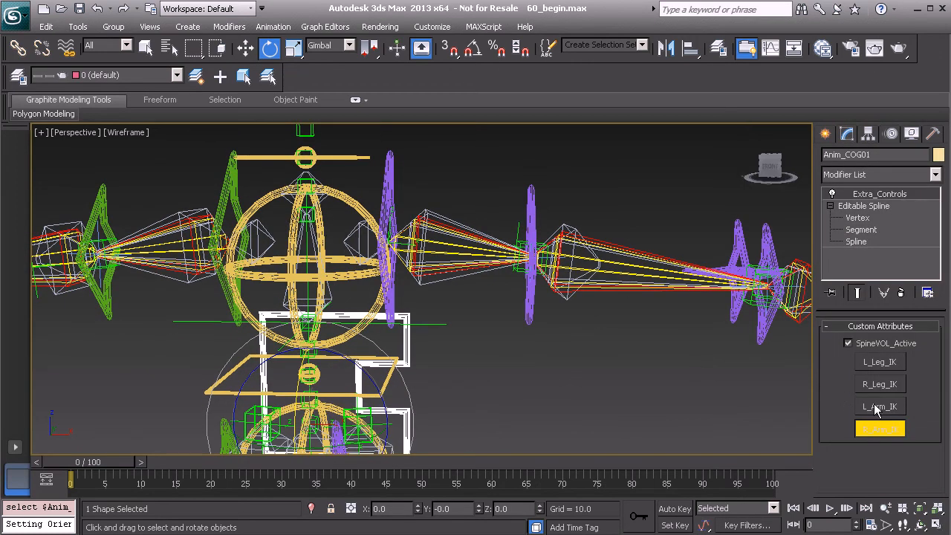
pyautogui.click(882, 407)
pyautogui.click(882, 407)
pyautogui.click(882, 407)
pyautogui.click(883, 407)
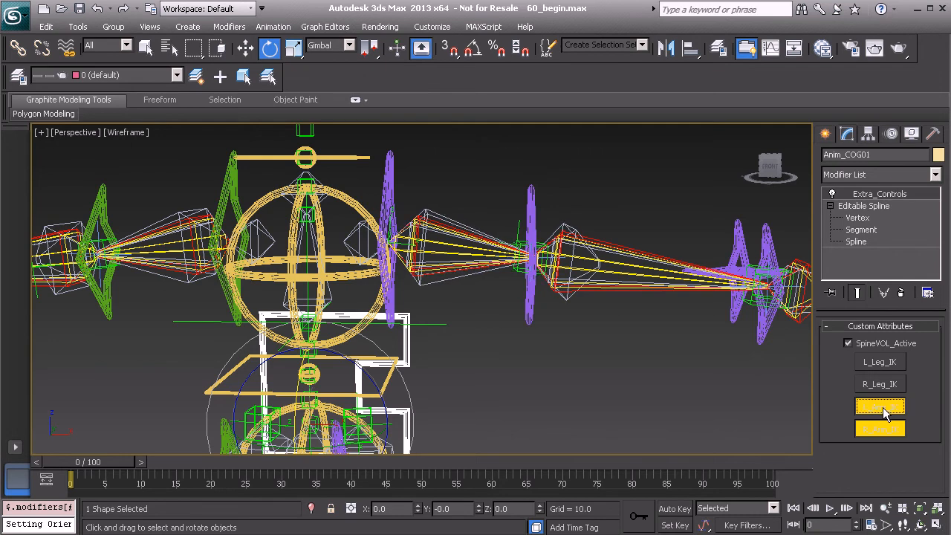
pyautogui.click(882, 407)
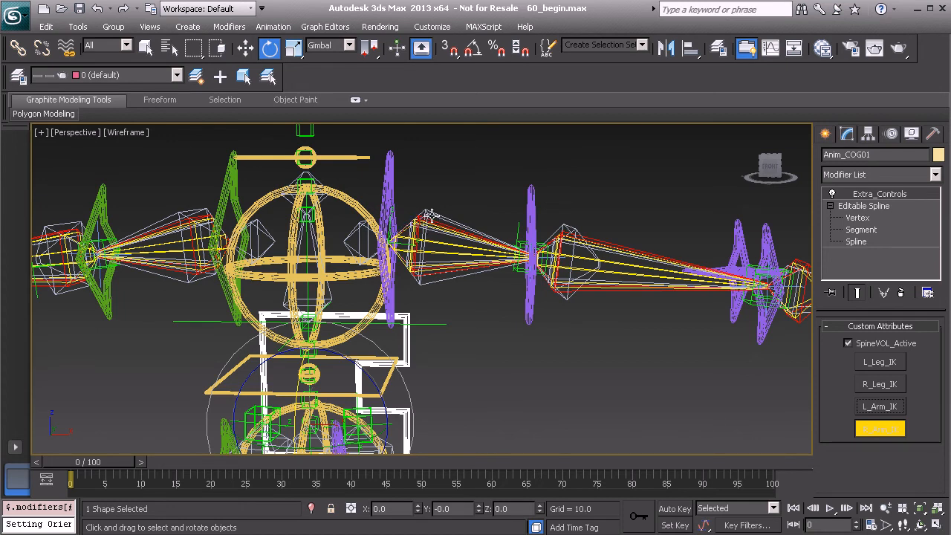
pyautogui.moveTo(423, 212); pyautogui.dragTo(421, 223, button='middle')
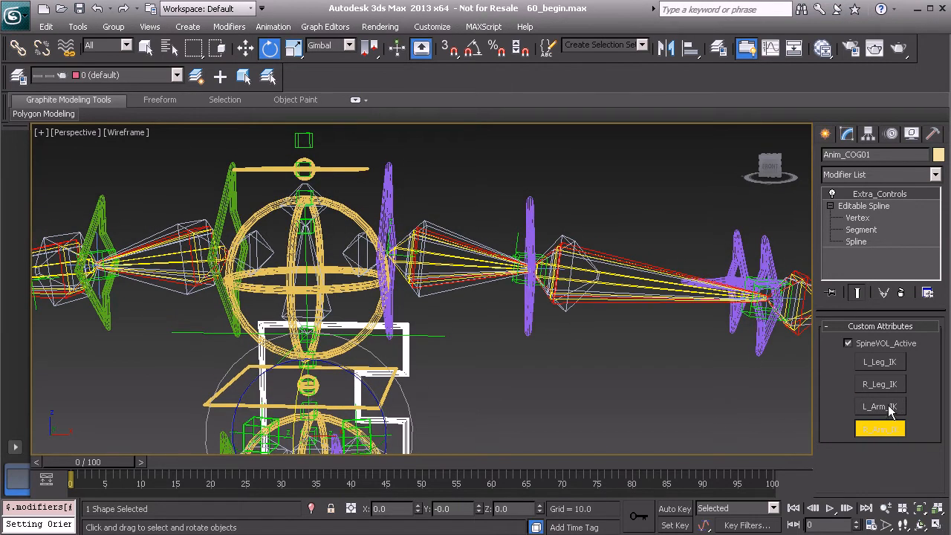
pyautogui.moveTo(428, 238); pyautogui.dragTo(432, 242, button='middle')
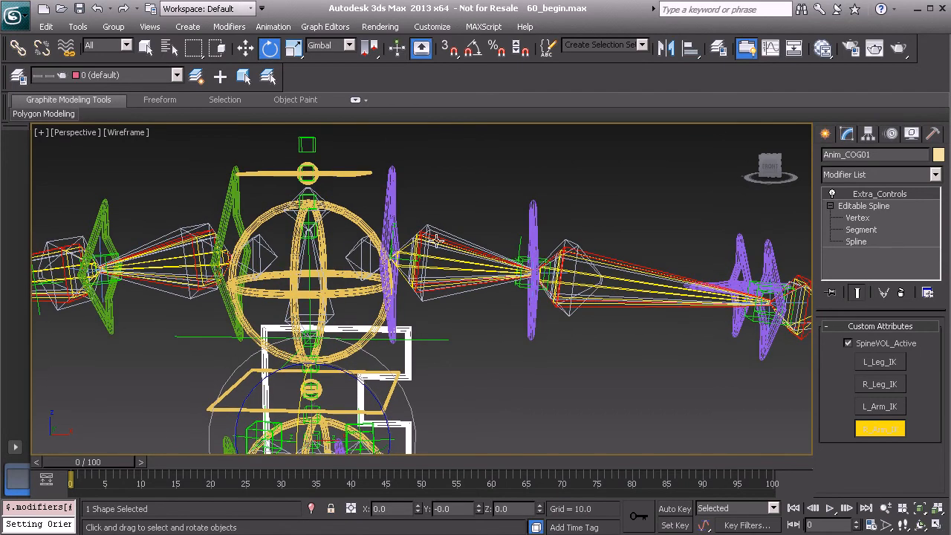
pyautogui.click(880, 407)
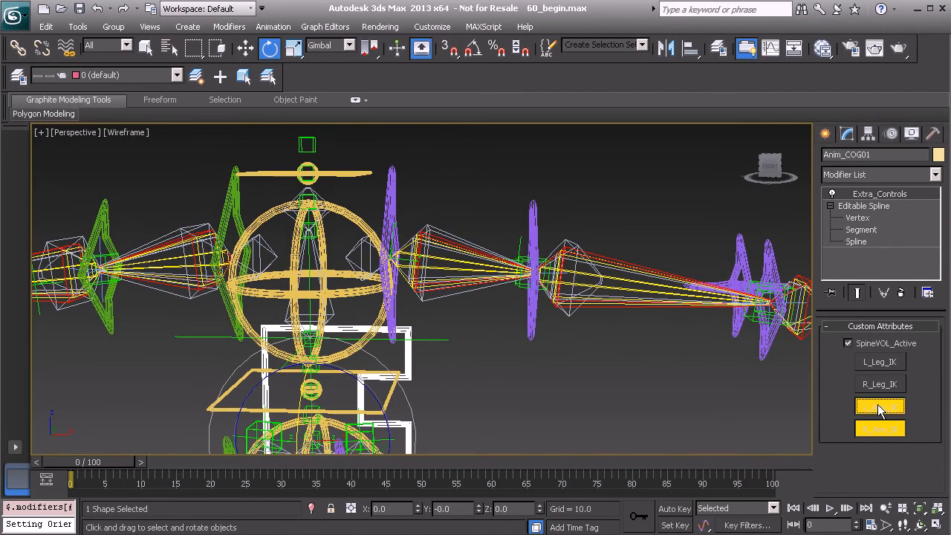
pyautogui.click(880, 408)
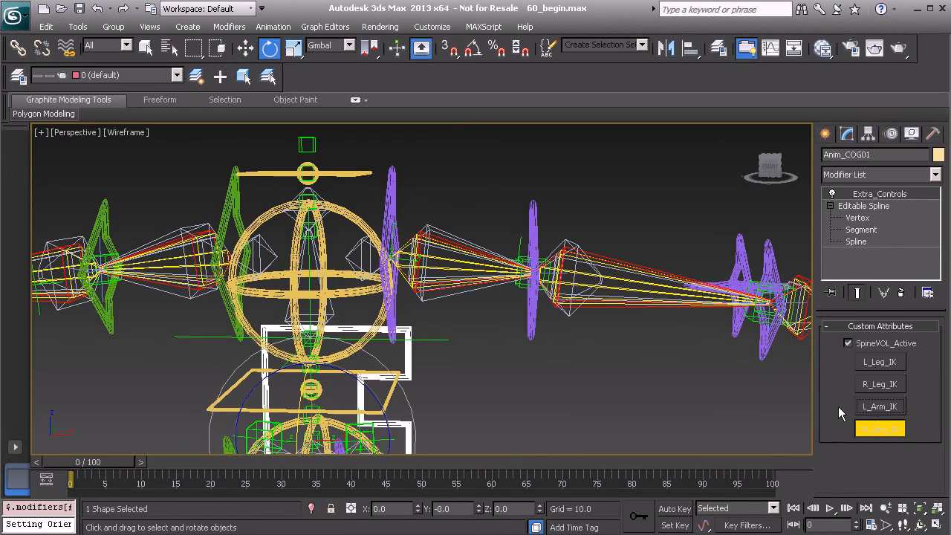
pyautogui.click(880, 407)
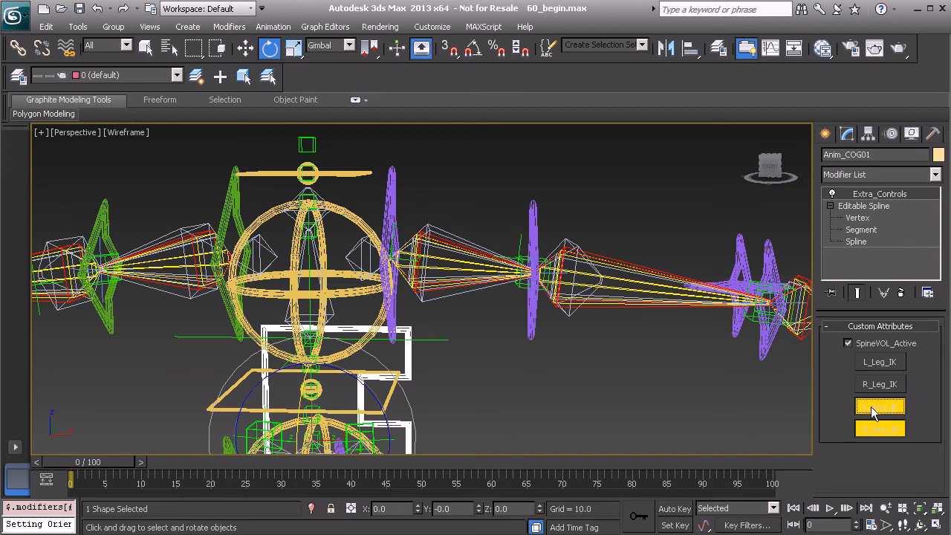
pyautogui.moveTo(444, 243); pyautogui.dragTo(431, 238, button='middle')
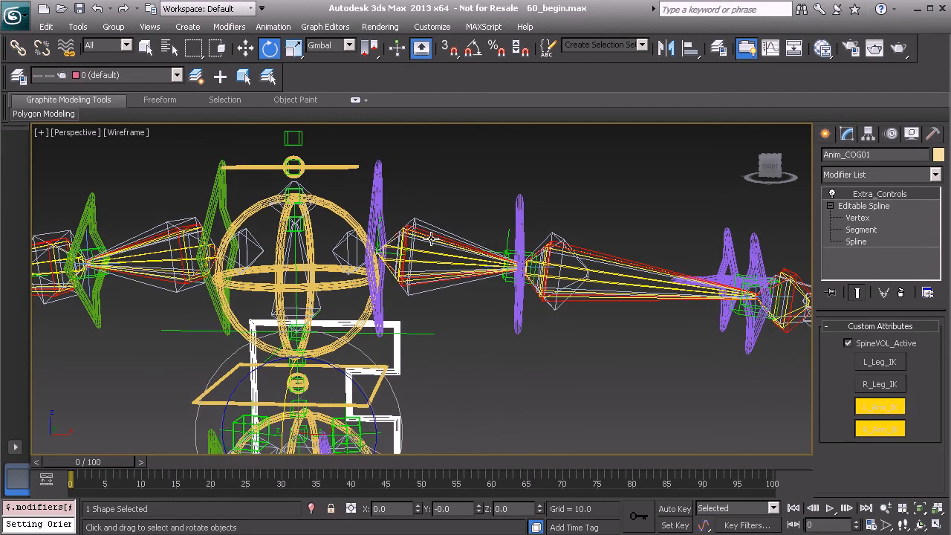
# Open the expression on the Zero Euler XYZ X Rotation track of the PtDrv_L_Shoulder_Twist01 point helper.
pyautogui.click(505, 278)
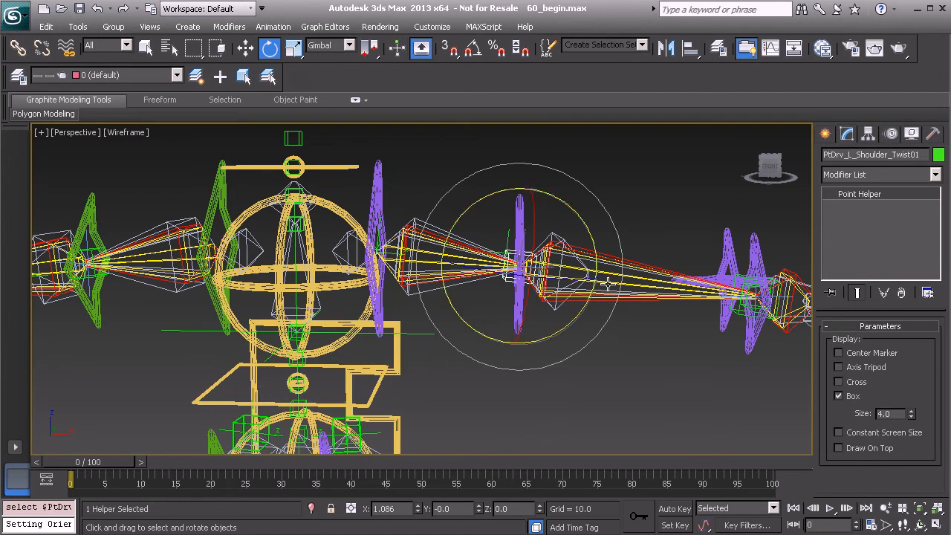
pyautogui.click(892, 133)
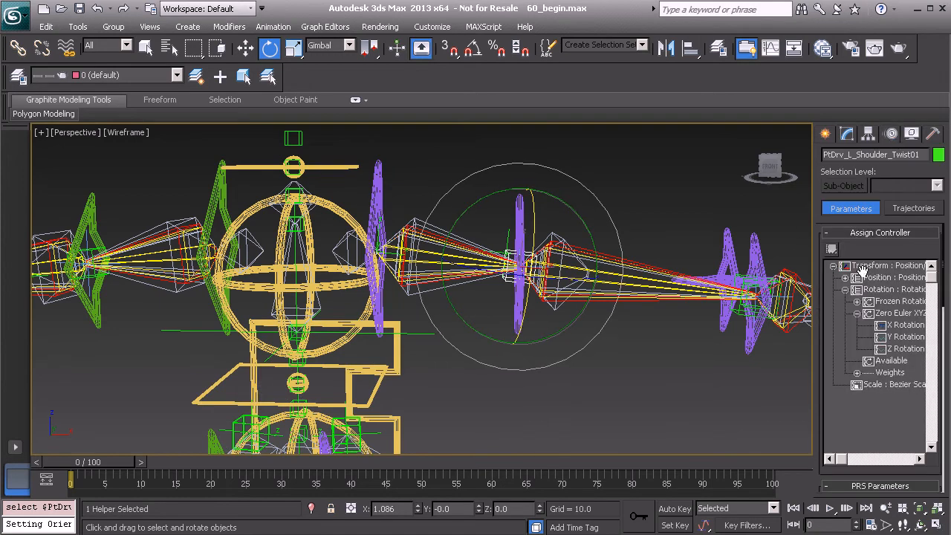
pyautogui.rightClick(896, 326)
pyautogui.click(921, 374)
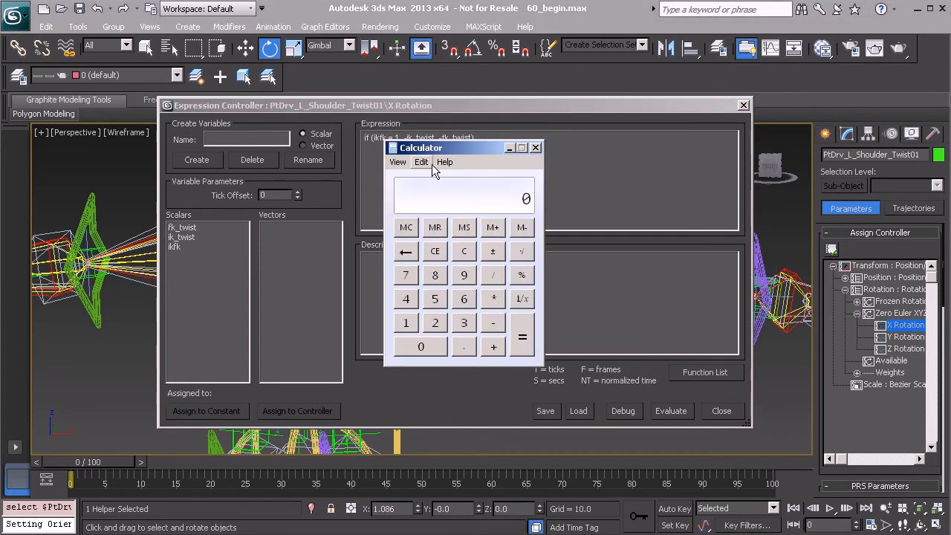
# Switch to Calculator, set it to Scientific mode and divide pi by 180.
pyautogui.click(399, 162)
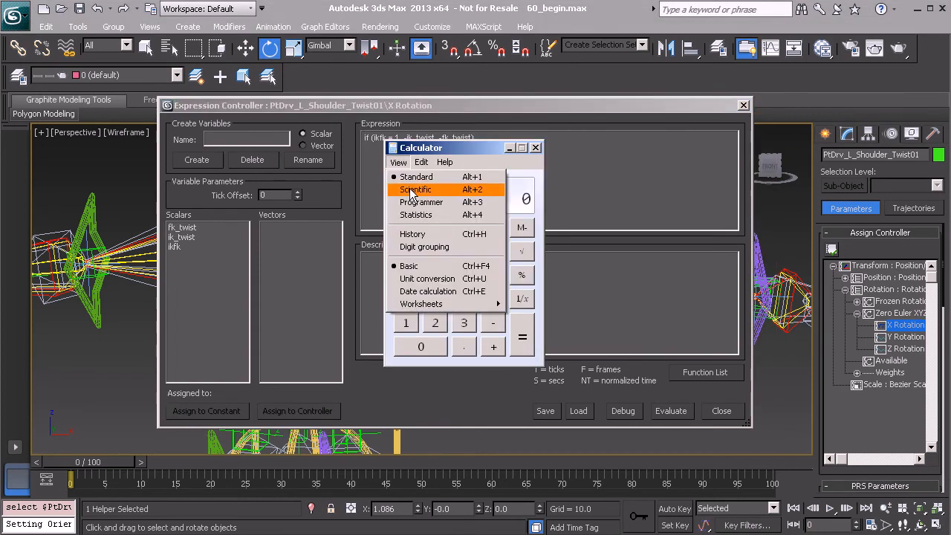
pyautogui.click(411, 189)
pyautogui.moveTo(468, 147); pyautogui.dragTo(344, 98)
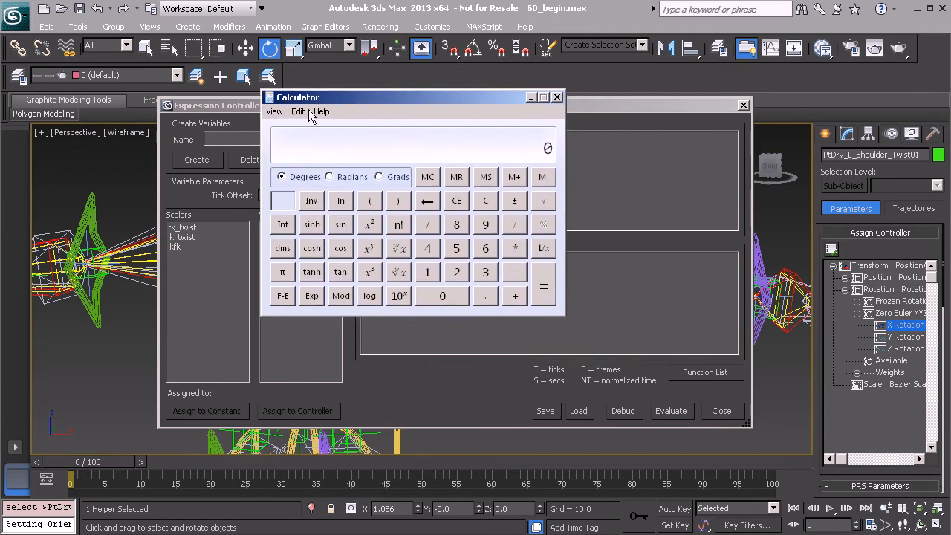
pyautogui.click(282, 275)
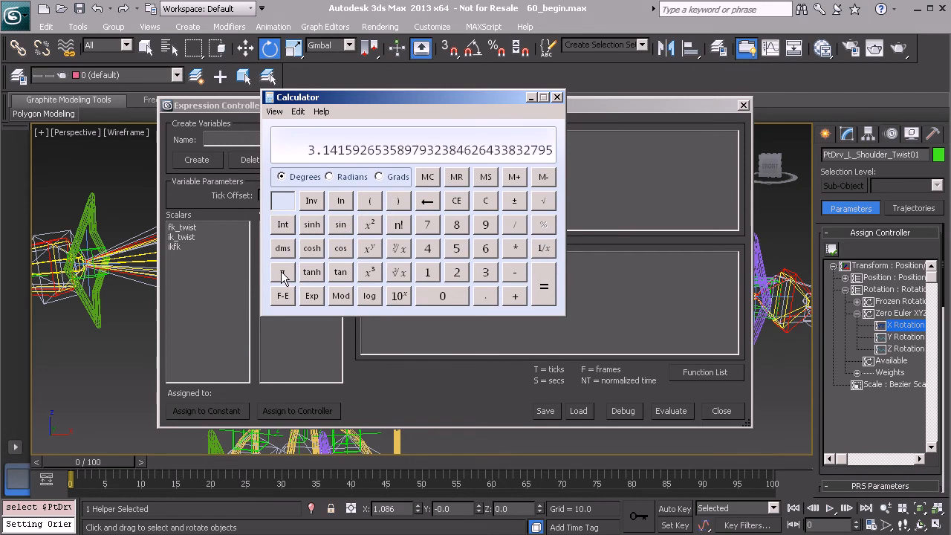
pyautogui.click(515, 224)
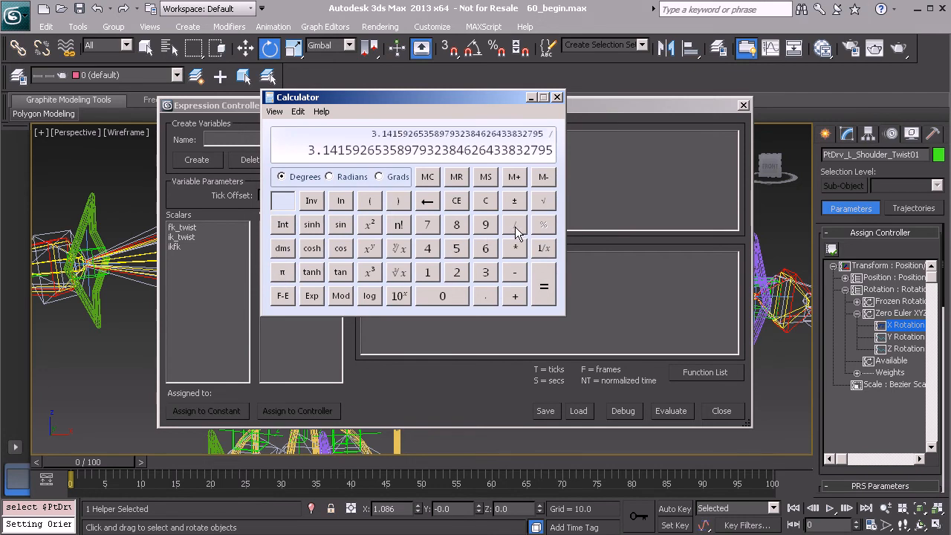
pyautogui.click(428, 272)
pyautogui.click(456, 224)
pyautogui.click(442, 295)
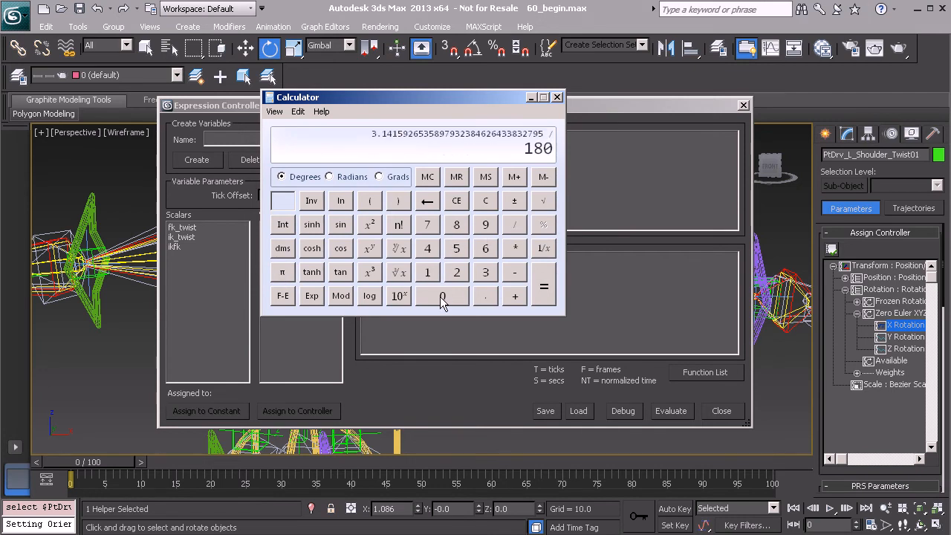
pyautogui.click(542, 286)
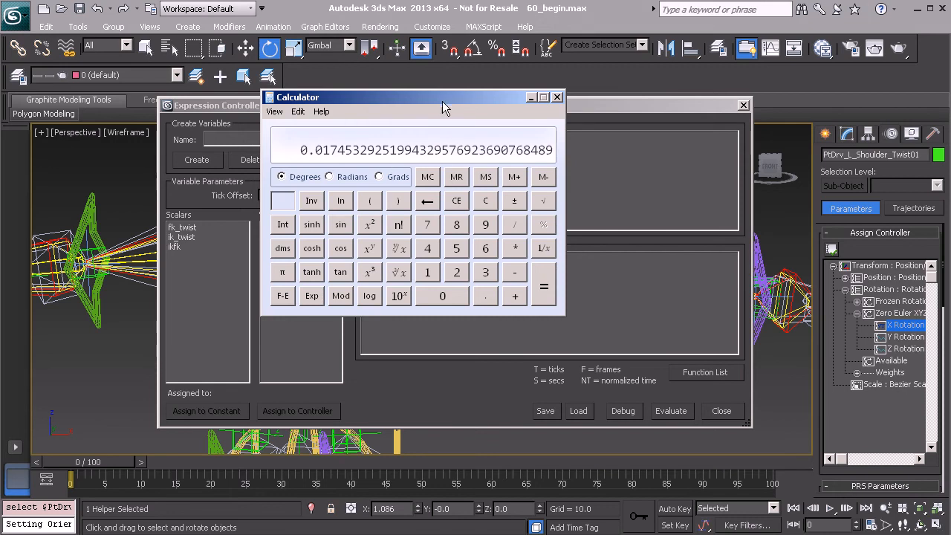
# Minimize Calculator, select the Expose_L_Shoulder_Twist_IK01 helper in the viewport and copy its exposed Local Euler X angle.
pyautogui.moveTo(434, 101); pyautogui.dragTo(340, 94)
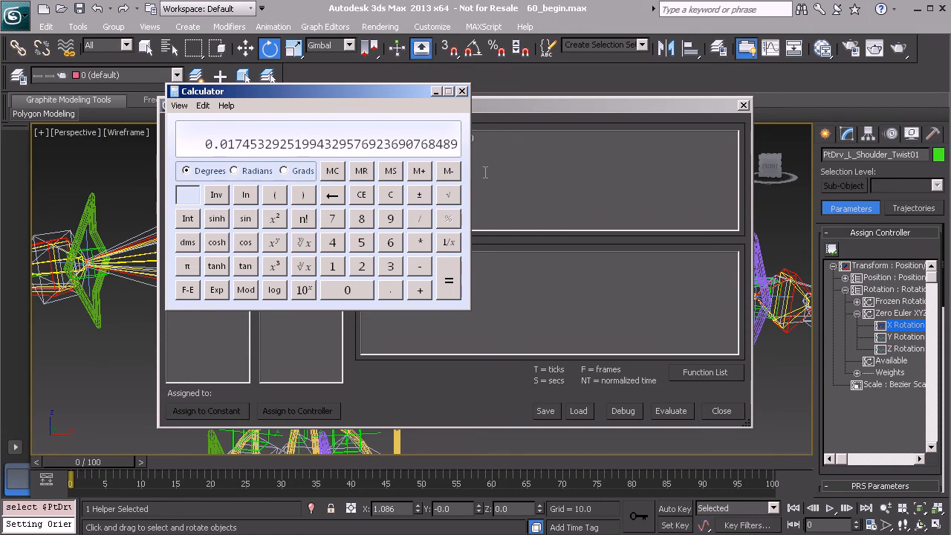
pyautogui.click(436, 91)
pyautogui.moveTo(507, 110); pyautogui.dragTo(486, 346)
pyautogui.keyDown('alt'); pyautogui.moveTo(401, 216); pyautogui.dragTo(379, 213, button='middle'); pyautogui.keyUp('alt')
pyautogui.click(379, 213)
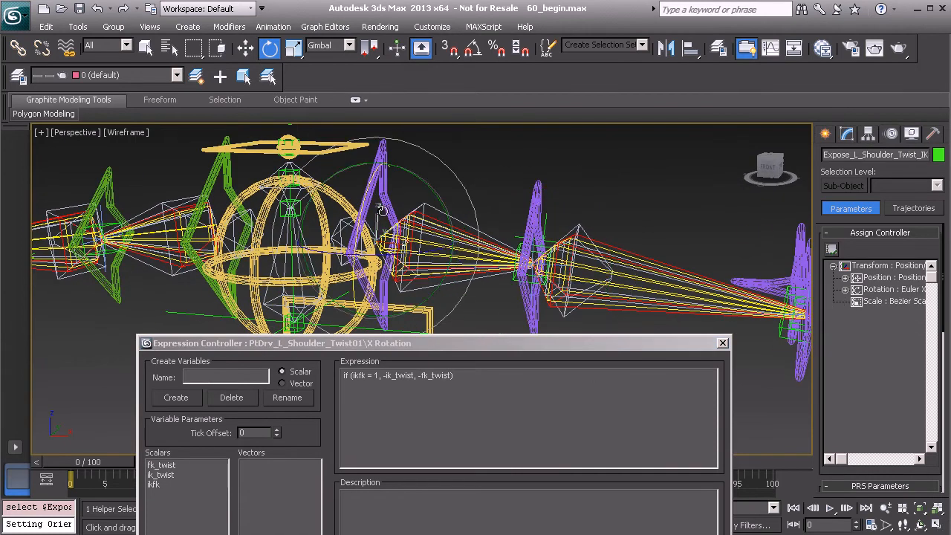
pyautogui.click(847, 134)
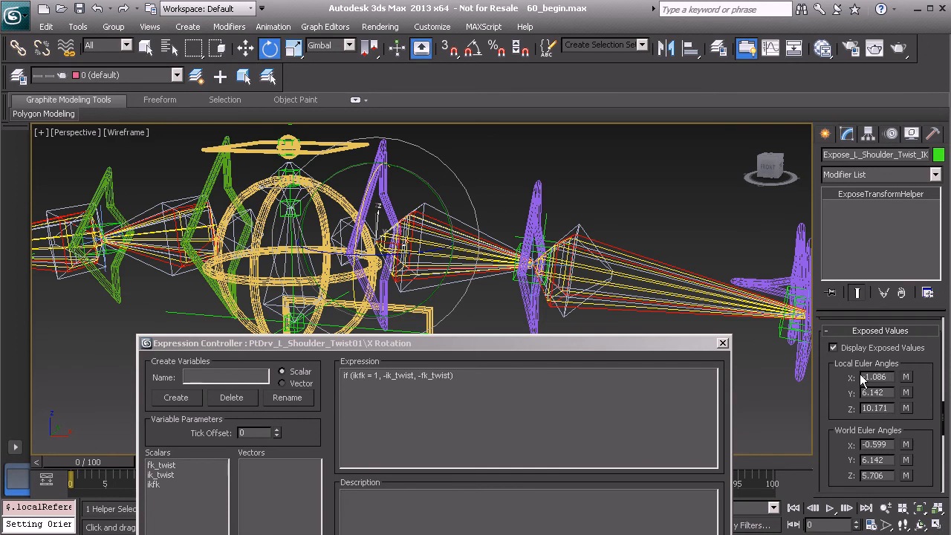
pyautogui.moveTo(890, 377); pyautogui.dragTo(860, 377)
pyautogui.hotkey('ctrl', 'c')
# Return to Calculator, multiply the pi/180 result by the copied -1.086 and close Calculator with the product copied.
pyautogui.moveTo(518, 343); pyautogui.dragTo(515, 195)
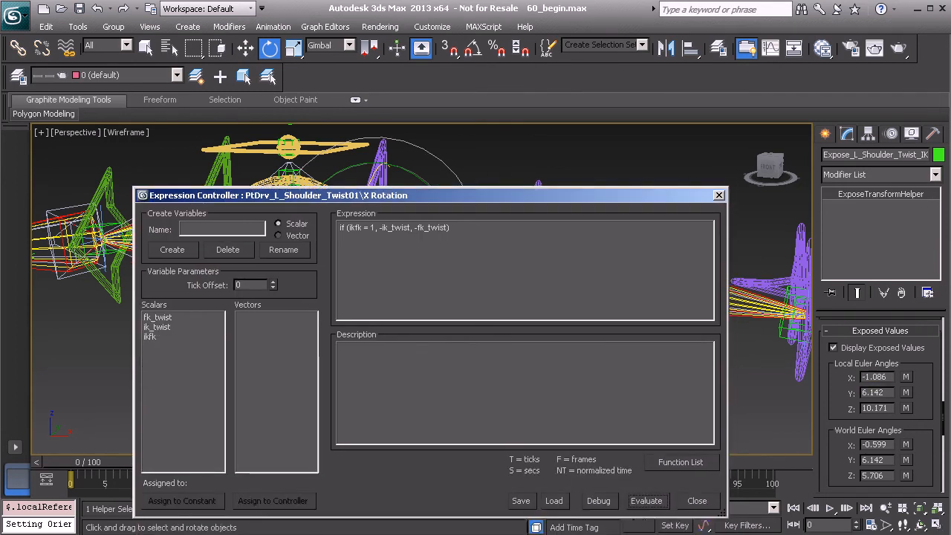
pyautogui.click(361, 534)
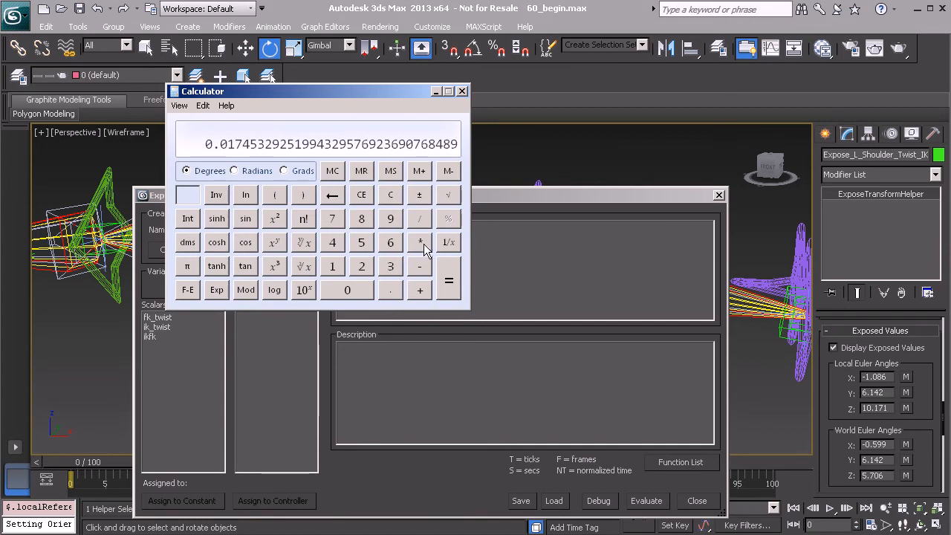
pyautogui.click(420, 242)
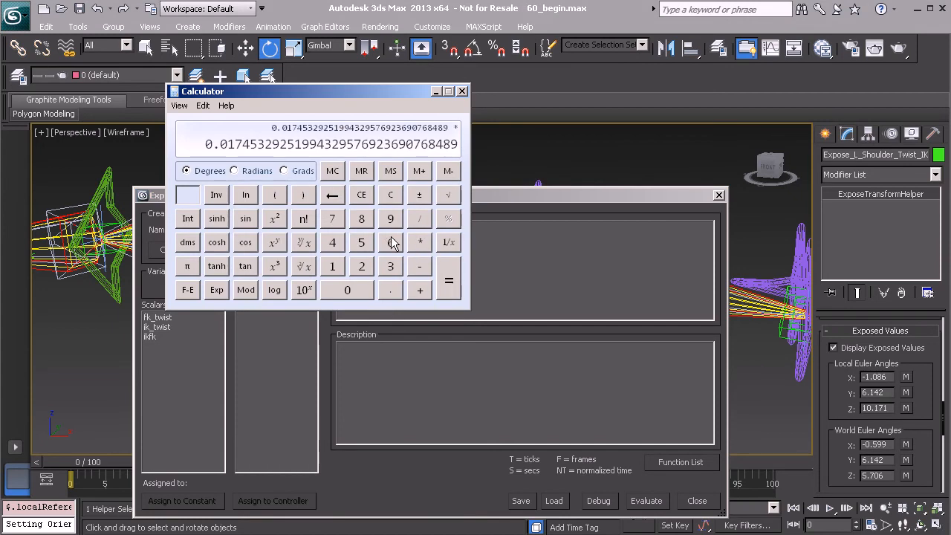
pyautogui.hotkey('ctrl', 'v')
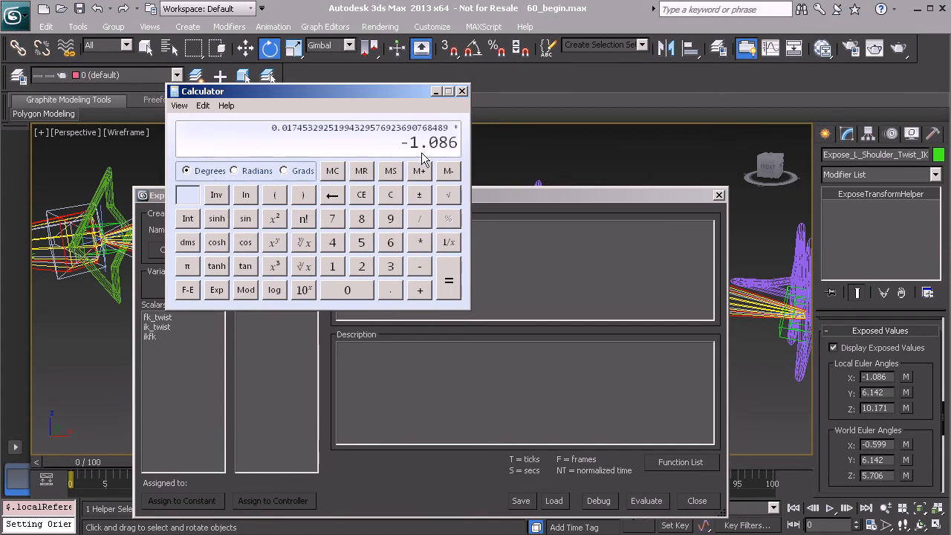
pyautogui.click(450, 287)
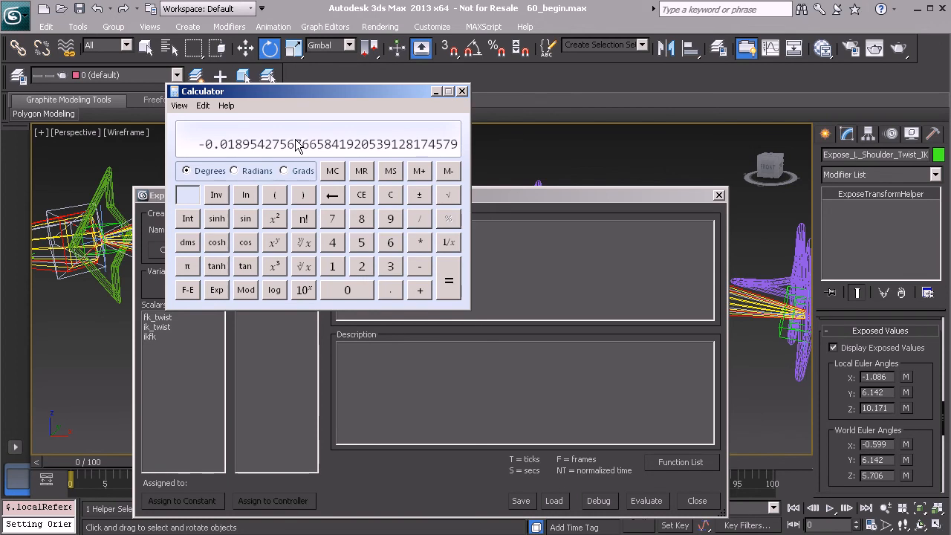
pyautogui.click(462, 92)
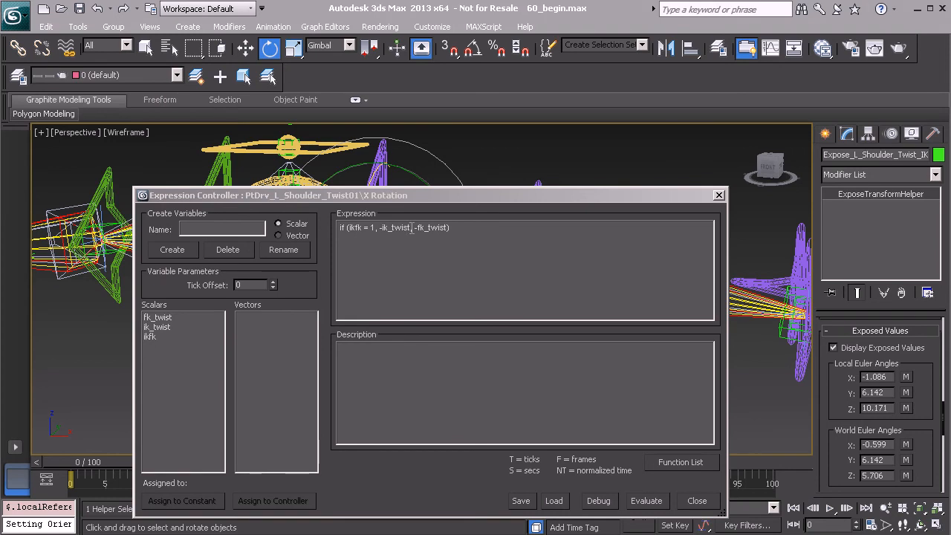
# Insert -0.01895427567665841920539128174579 after -ik_twist in the X Rotation expression, evaluate it and move the dialog clear of the arm.
pyautogui.click(411, 228)
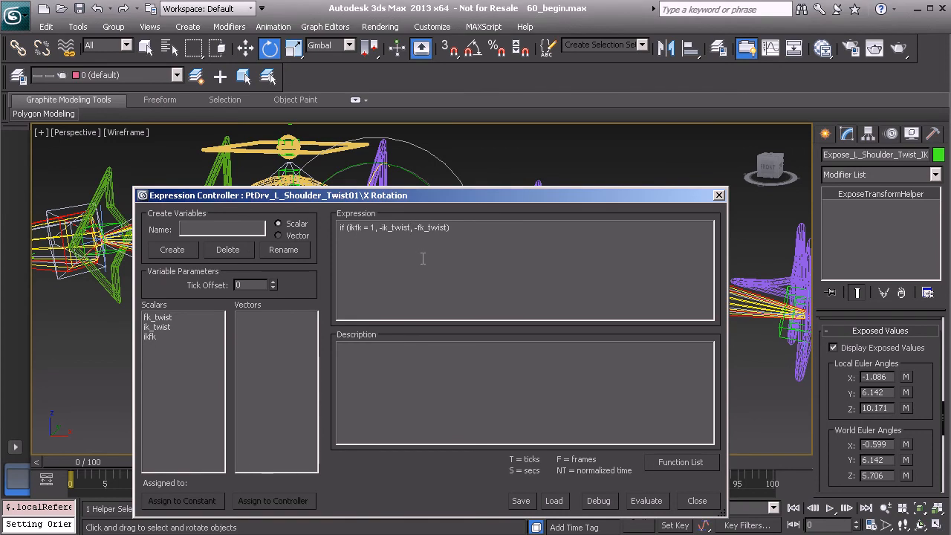
pyautogui.write('-0.01895427567665841920539128174579')
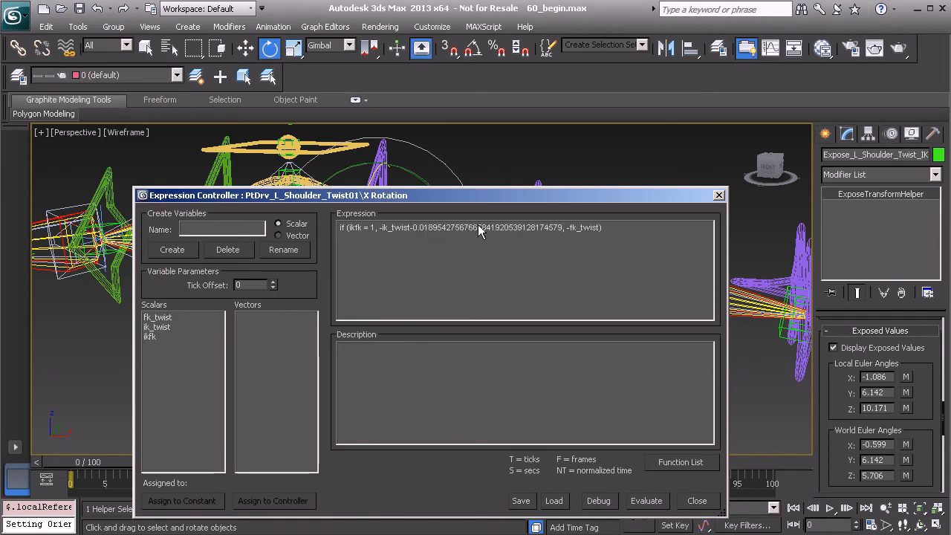
pyautogui.moveTo(512, 199); pyautogui.dragTo(488, 87)
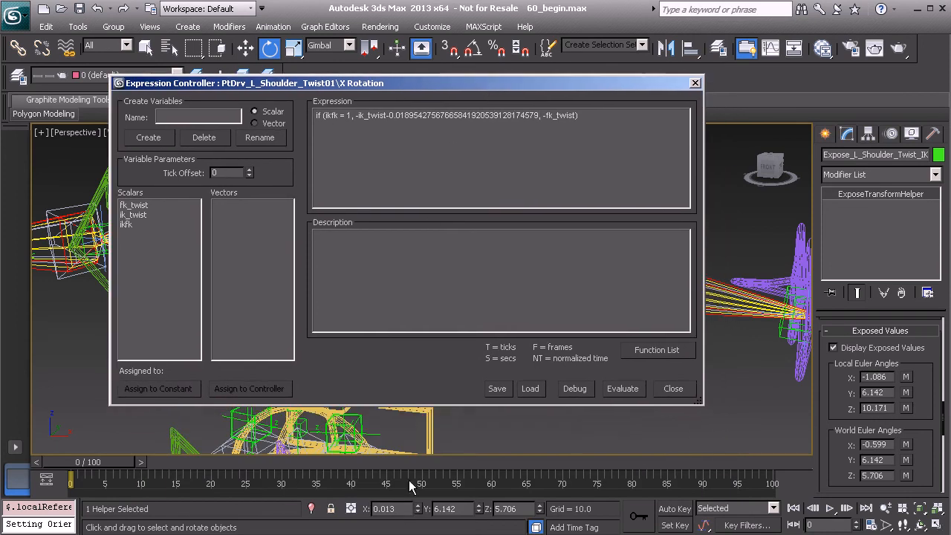
pyautogui.click(620, 388)
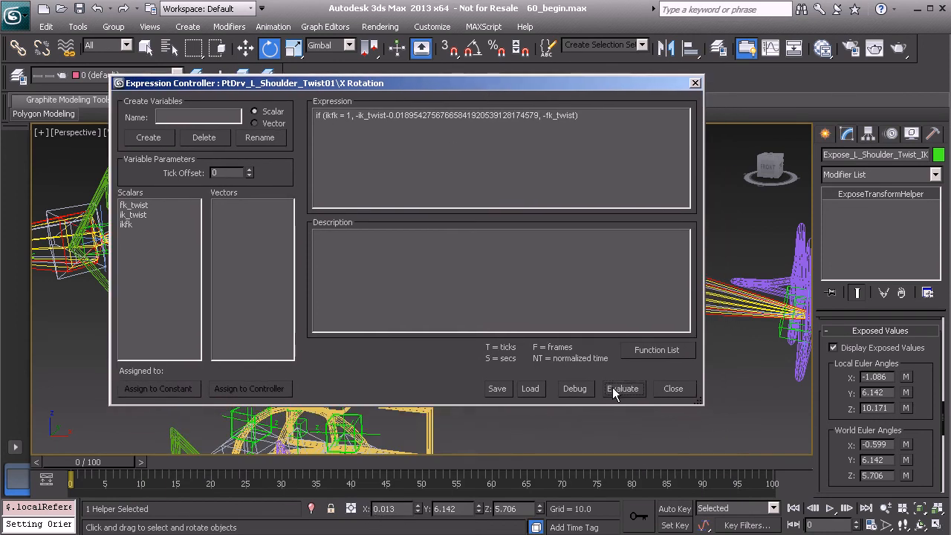
pyautogui.moveTo(547, 87); pyautogui.dragTo(504, 349)
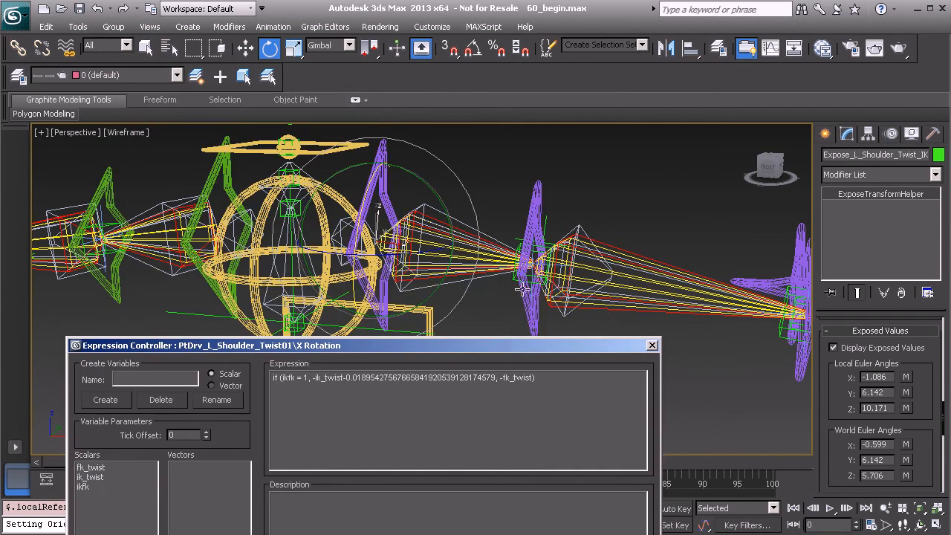
# Select the PtDrv_L_Shoulder_Twist01 helper in the viewport and close its X Rotation expression controller.
pyautogui.click(516, 277)
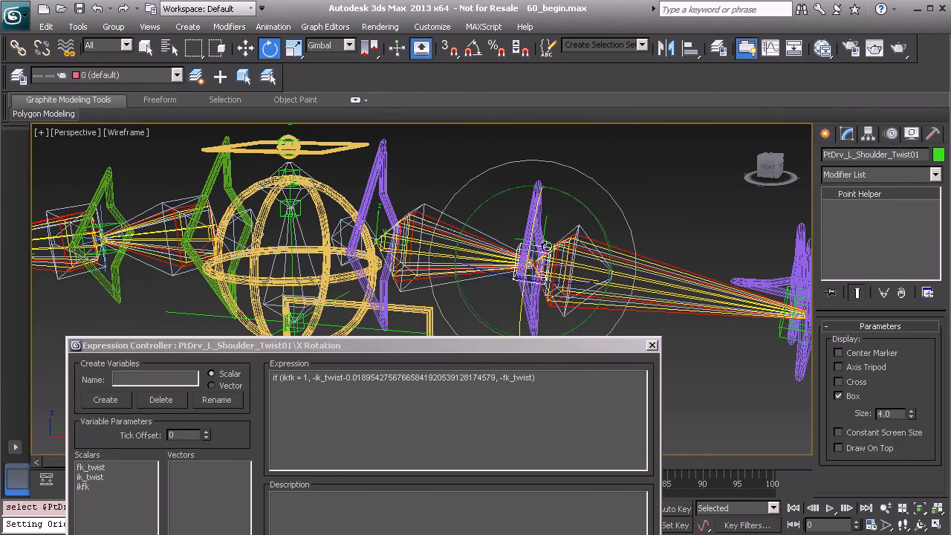
pyautogui.click(488, 358)
pyautogui.moveTo(488, 358); pyautogui.dragTo(489, 110)
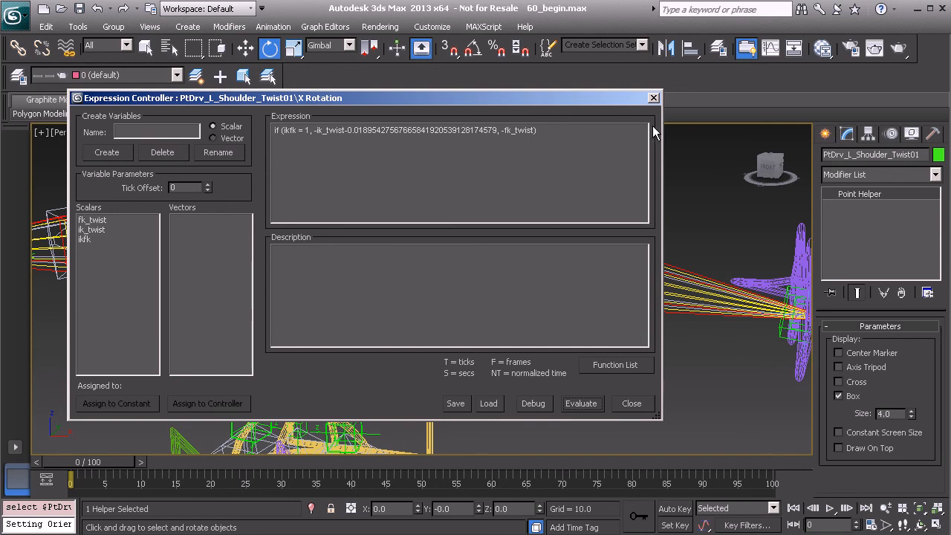
pyautogui.click(654, 99)
# Test the shoulder twist by swinging the Elbow_Swivel of Anim_L_Arm_IK01 to about -66.3, and reset it to 0.
pyautogui.moveTo(616, 166); pyautogui.dragTo(595, 276, button='middle')
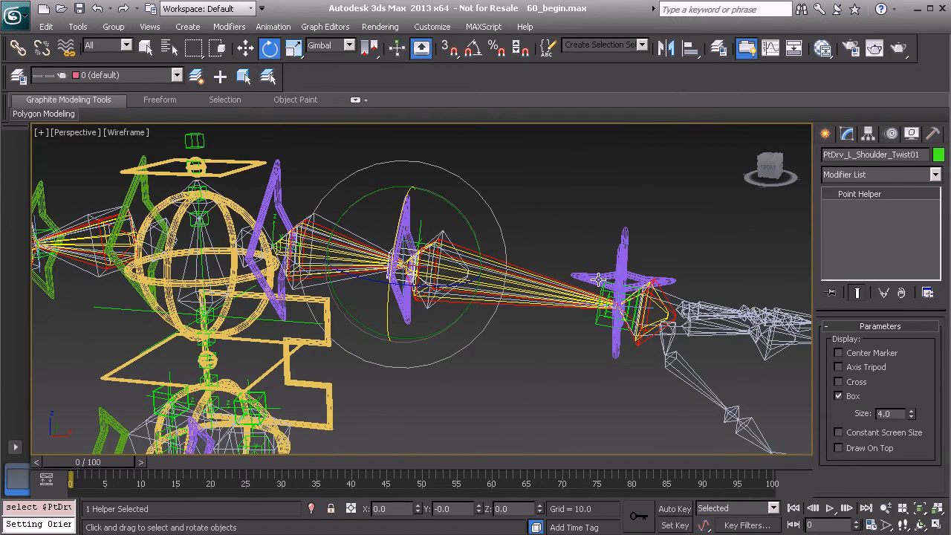
pyautogui.click(594, 273)
pyautogui.moveTo(937, 346); pyautogui.dragTo(798, 73)
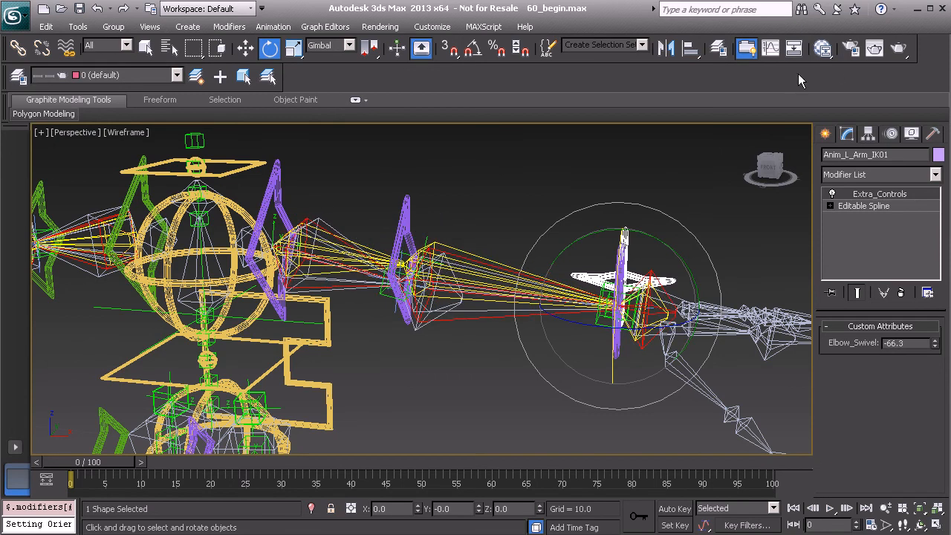
pyautogui.rightClick(935, 343)
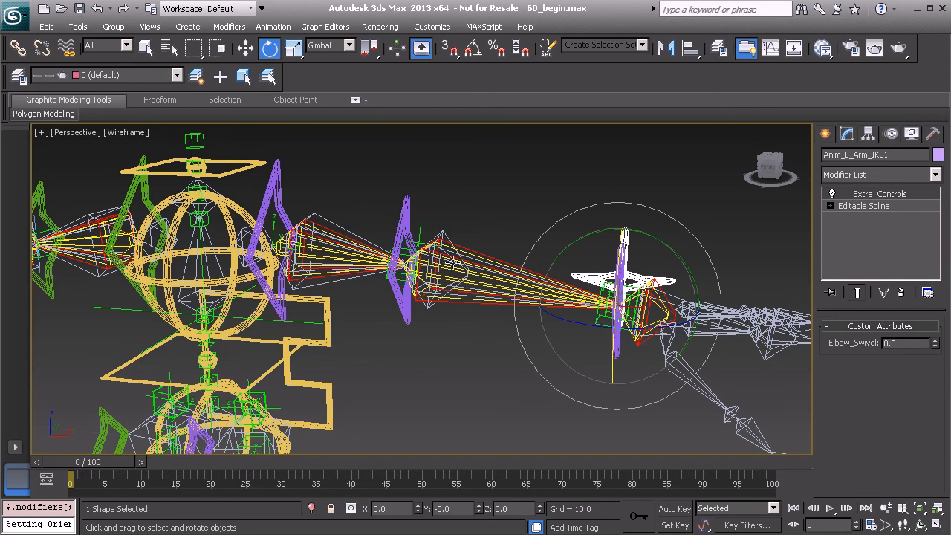
pyautogui.moveTo(424, 224)
pyautogui.keyDown('alt'); pyautogui.mouseDown(button='middle')
pyautogui.moveTo(433, 246)
pyautogui.moveTo(432, 233)
pyautogui.mouseUp(button='middle'); pyautogui.keyUp('alt')
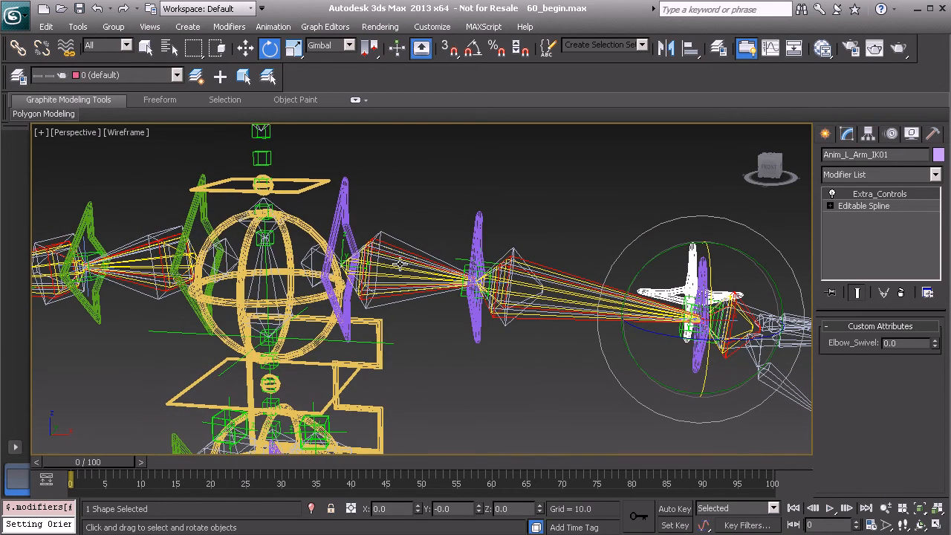
pyautogui.keyDown('alt'); pyautogui.moveTo(389, 239); pyautogui.dragTo(417, 234, button='middle'); pyautogui.keyUp('alt')
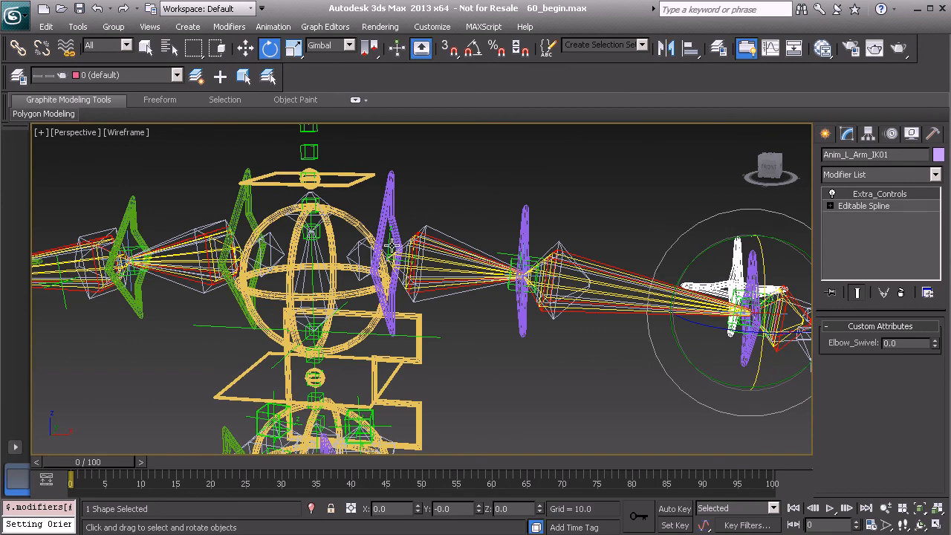
pyautogui.moveTo(273, 251); pyautogui.dragTo(319, 245, button='middle')
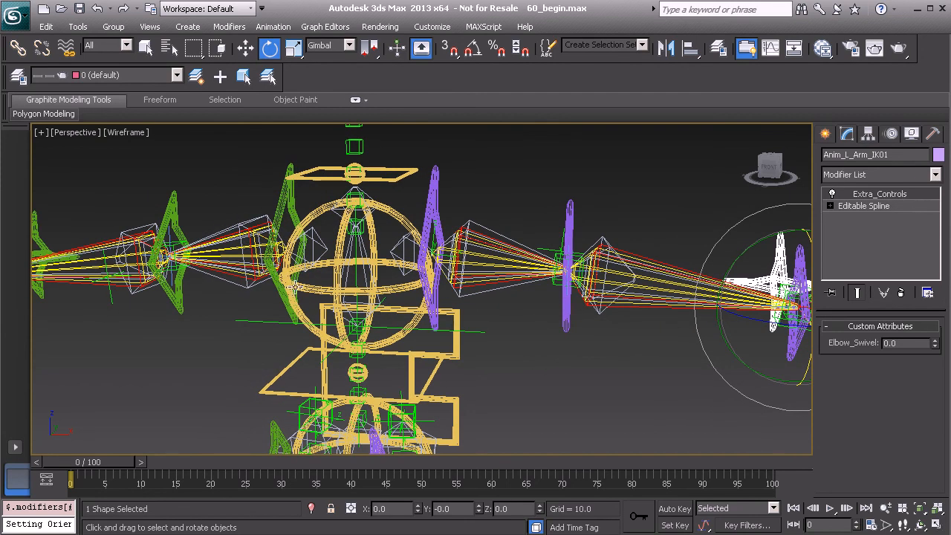